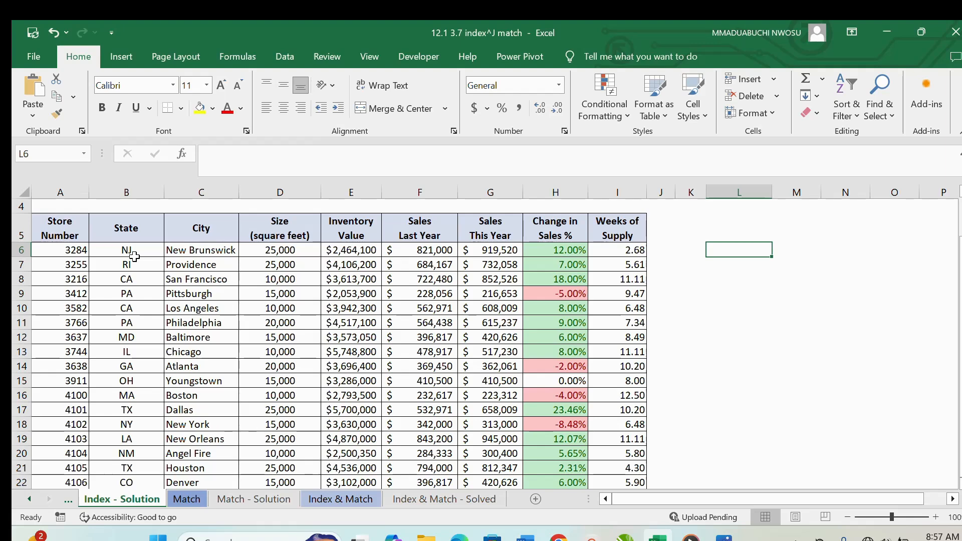
- Enter the formula +INDEX(A6:C22,6,3) in cell L6 to return the city from the store table
{"action": "type", "text": "+IN"}
{"action": "double_click", "coordinate": [752, 264]}
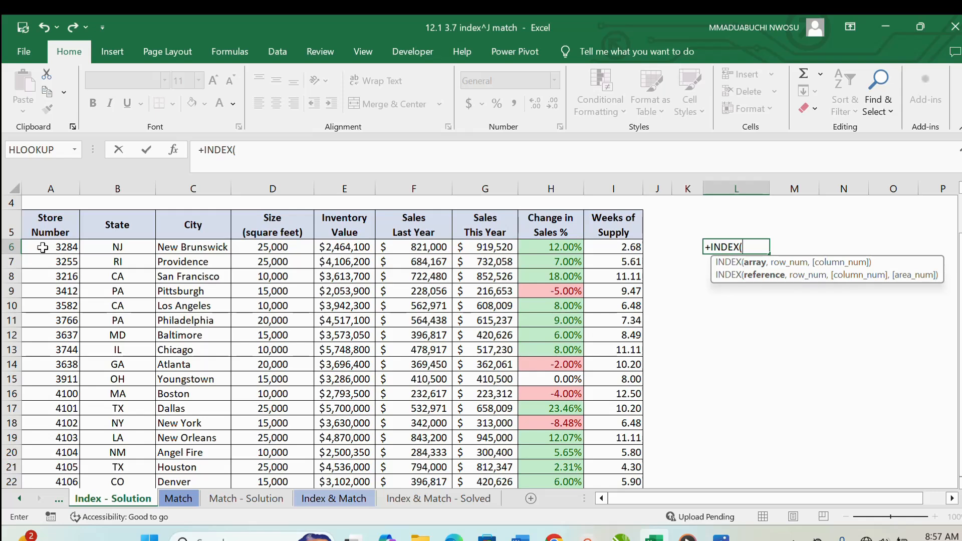
{"action": "left_click_drag", "start_coordinate": [38, 251], "coordinate": [210, 439]}
{"action": "type", "text": ","}
{"action": "scroll", "coordinate": [432, 293], "scroll_direction": "up", "scroll_amount": 1}
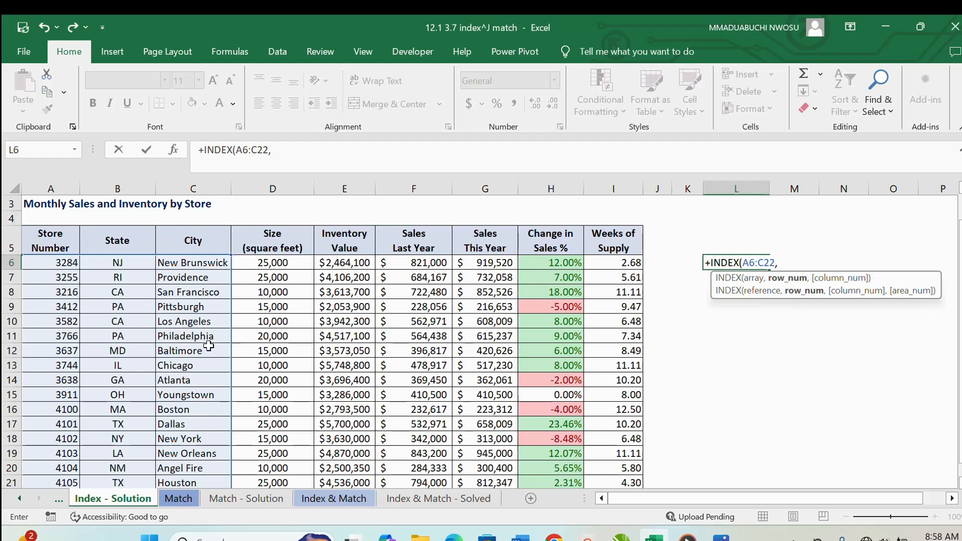
{"action": "type", "text": "6,"}
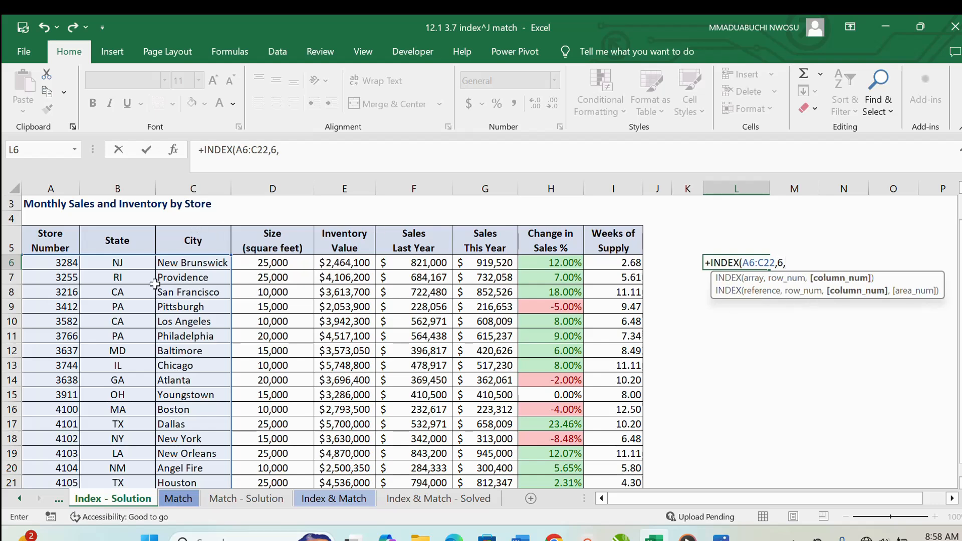
{"action": "type", "text": "3"}
{"action": "key", "text": "Return"}
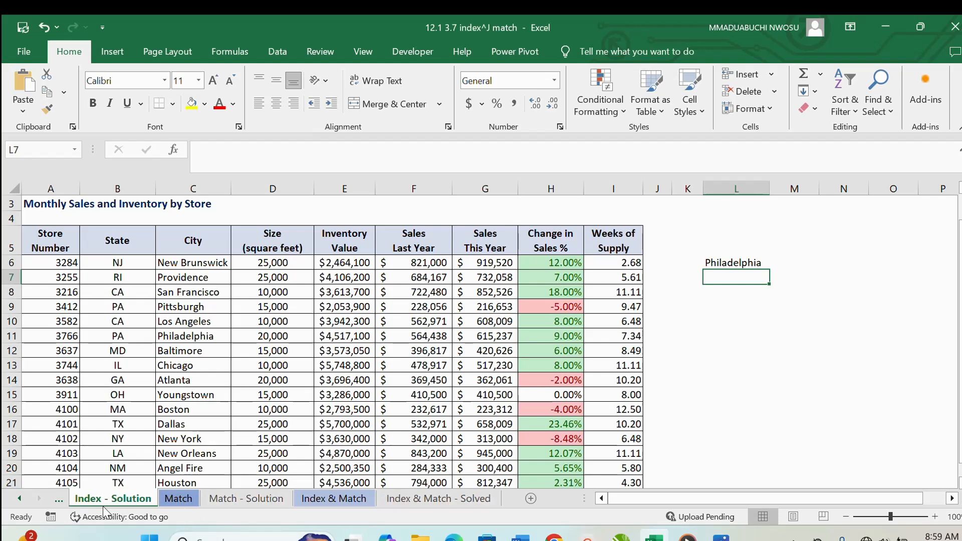
- Revisit the Index and Index - Solution sheets, and go to cell L6 on the Match sheet
{"action": "left_click", "coordinate": [59, 499]}
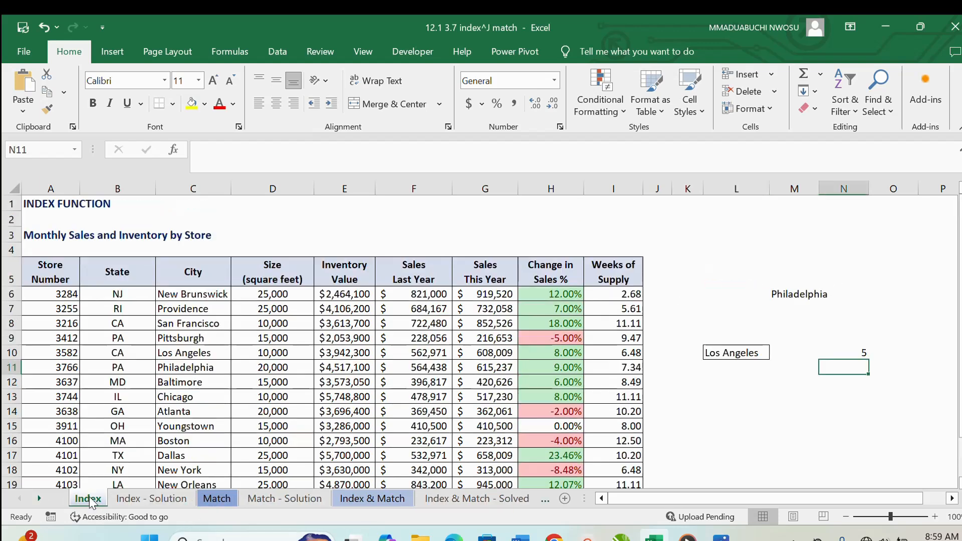
{"action": "left_click", "coordinate": [151, 499]}
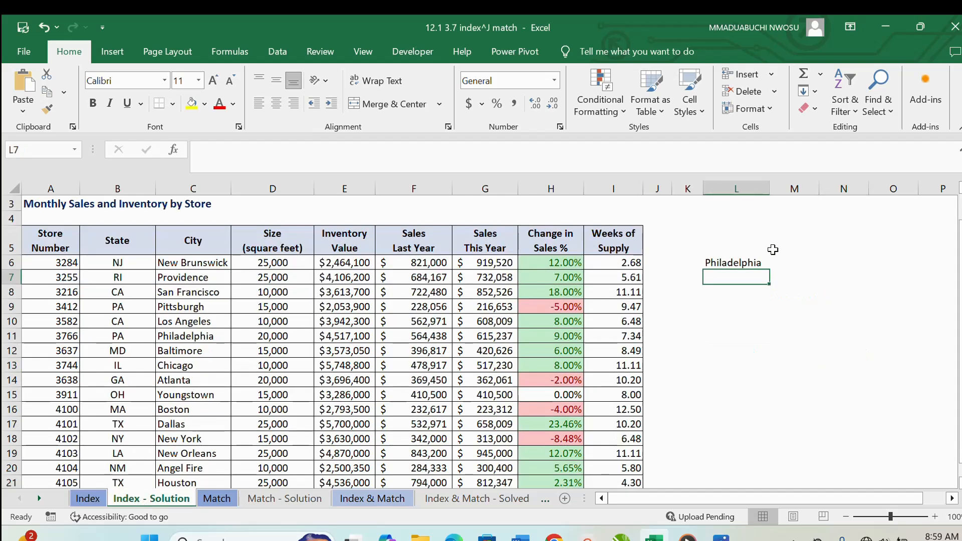
{"action": "left_click", "coordinate": [231, 500]}
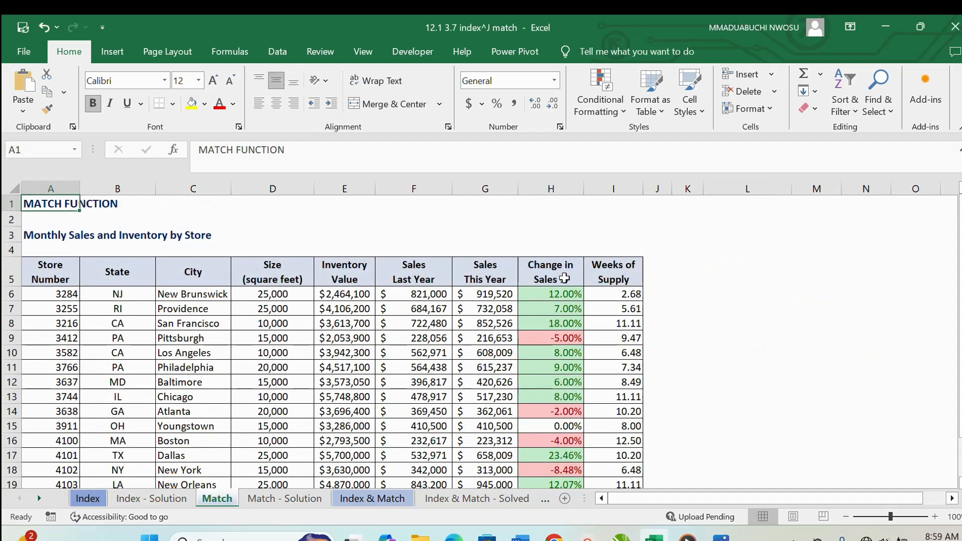
{"action": "left_click", "coordinate": [777, 292]}
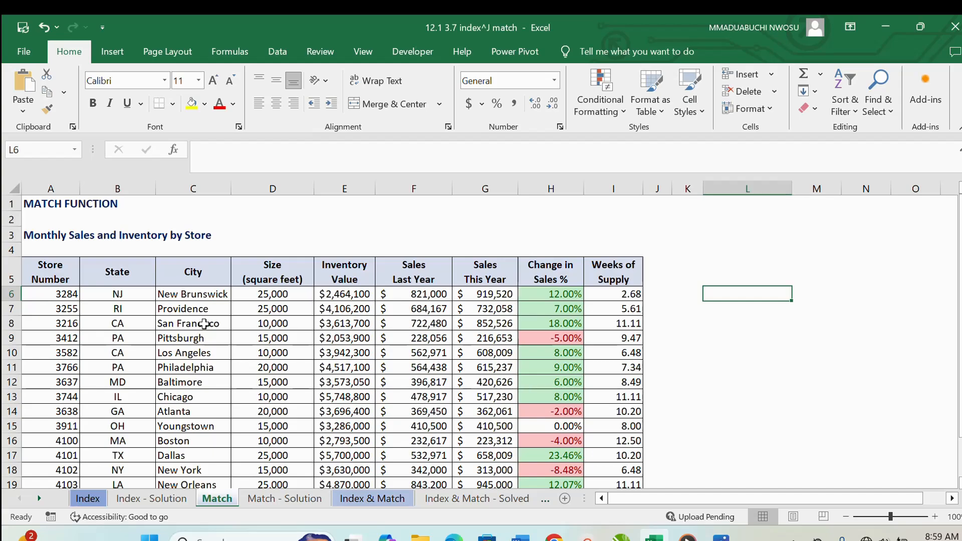
- Copy the city Los Angeles from cell C10 into cell L8 on the Match sheet
{"action": "left_click", "coordinate": [213, 398]}
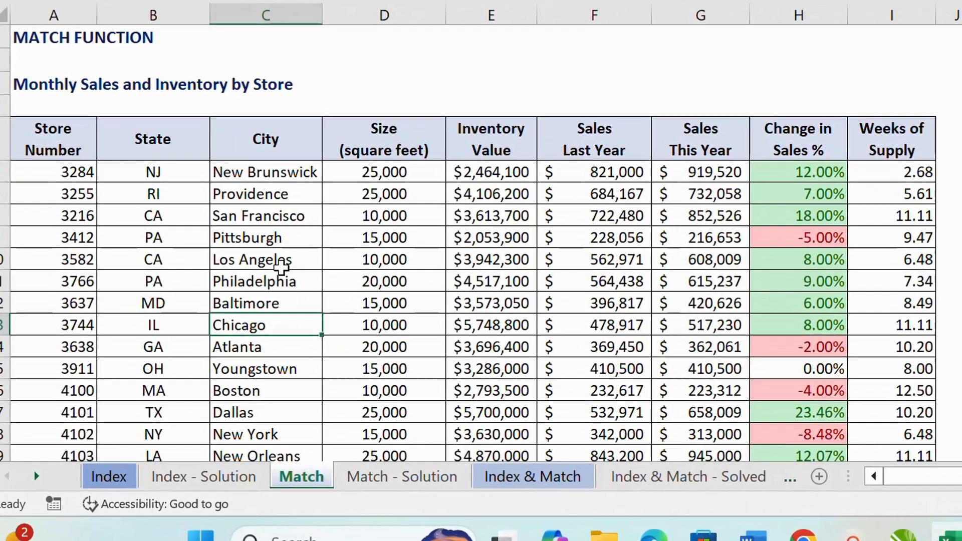
{"action": "right_click", "coordinate": [281, 266]}
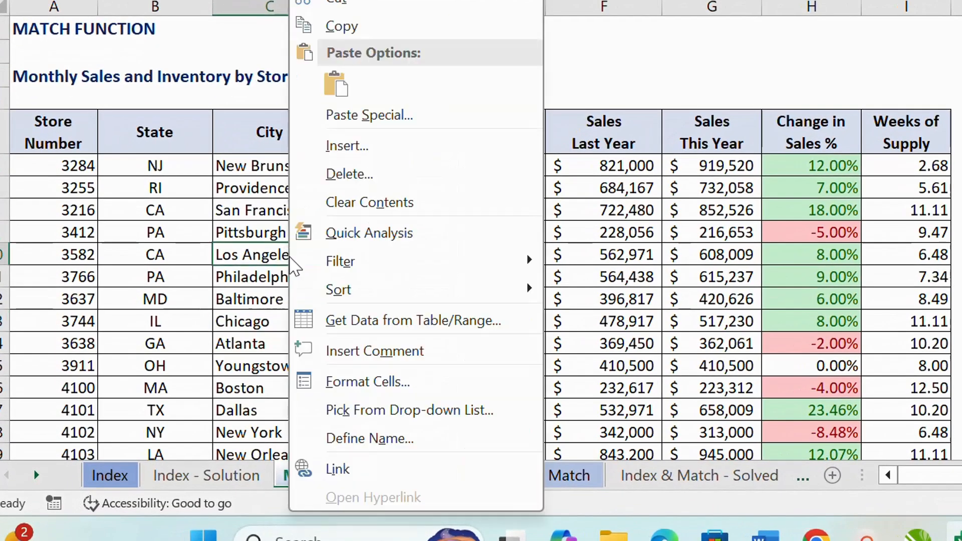
{"action": "left_click", "coordinate": [318, 53]}
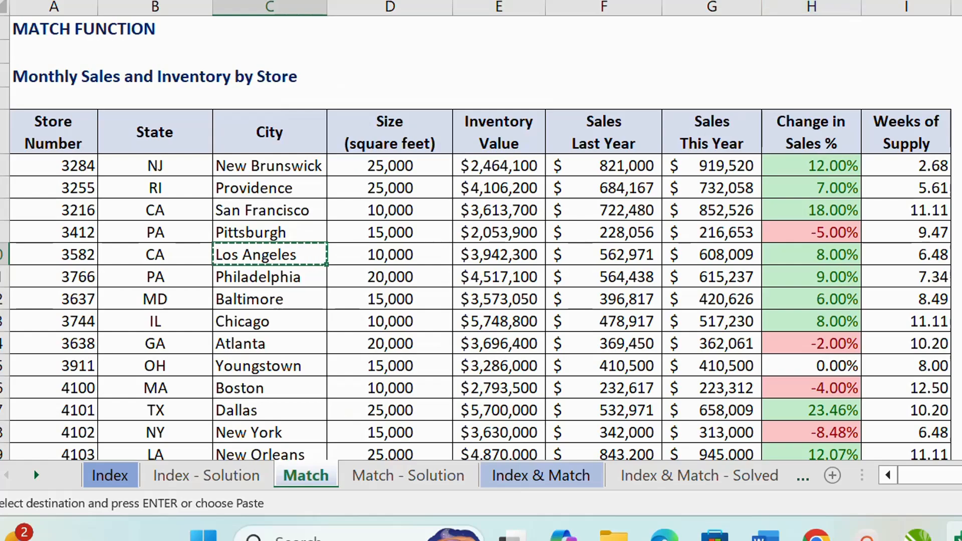
{"action": "right_click", "coordinate": [764, 324]}
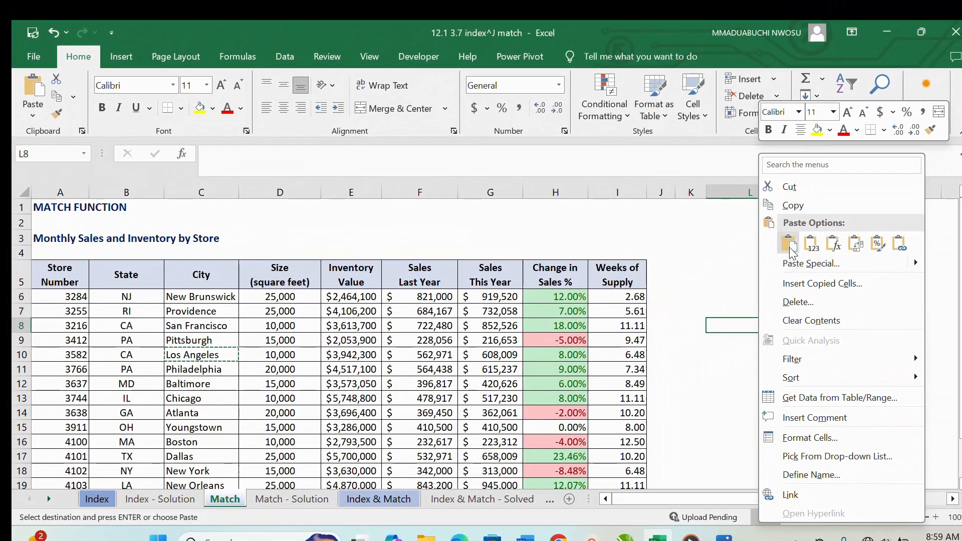
{"action": "left_click", "coordinate": [796, 241]}
- Start a MATCH formula in cell M8 with the city in L8 as the lookup value
{"action": "left_click", "coordinate": [825, 313]}
{"action": "left_click", "coordinate": [839, 327]}
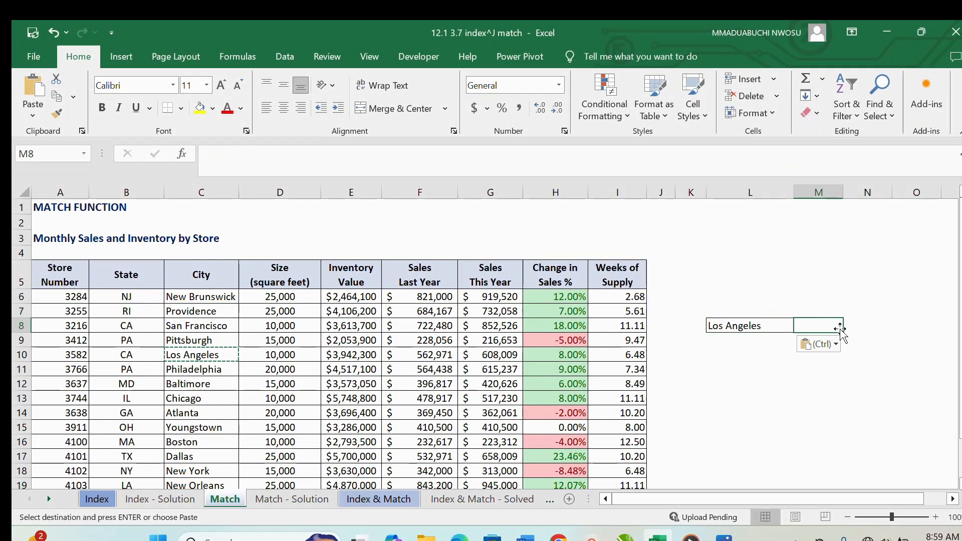
{"action": "type", "text": "_"}
{"action": "key", "text": "BackSpace"}
{"action": "type", "text": "+"}
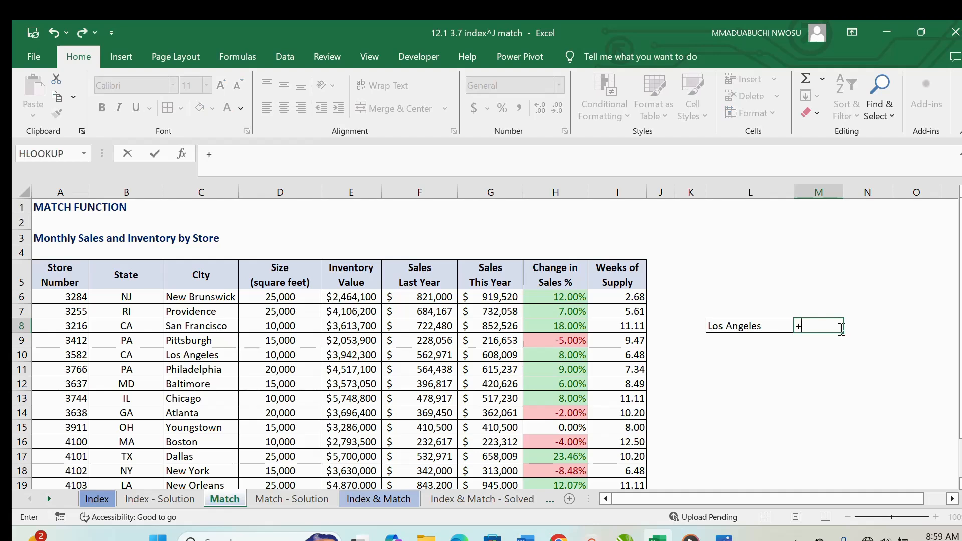
{"action": "type", "text": "MATCH("}
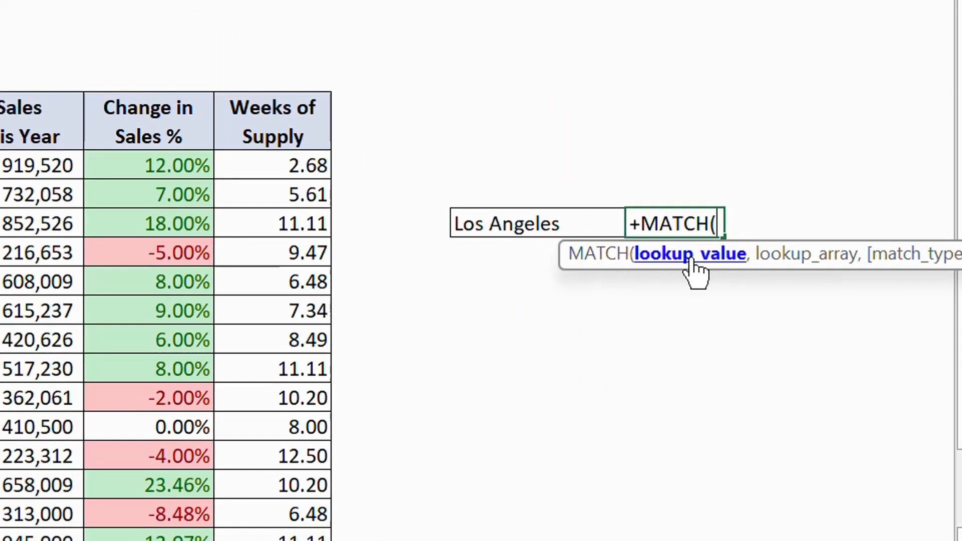
{"action": "left_click", "coordinate": [525, 223]}
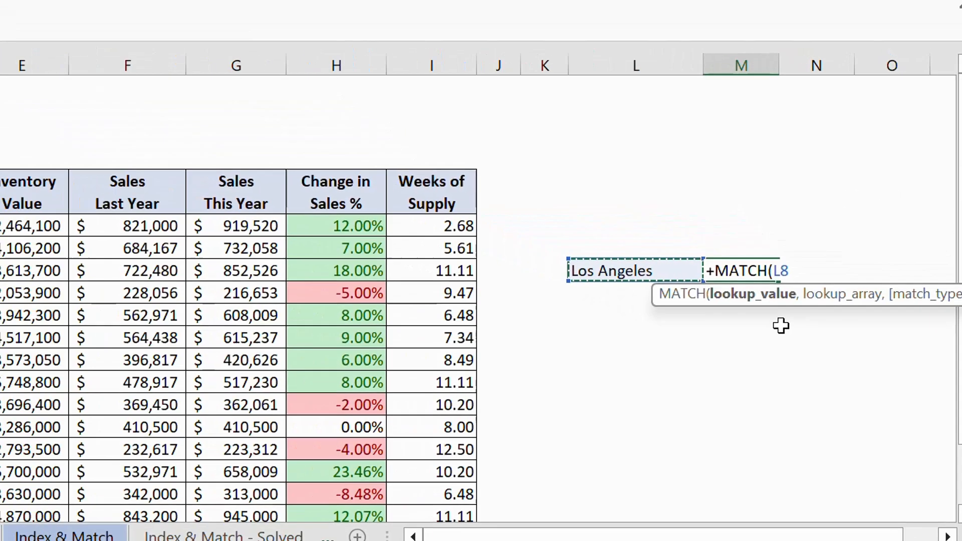
{"action": "type", "text": ","}
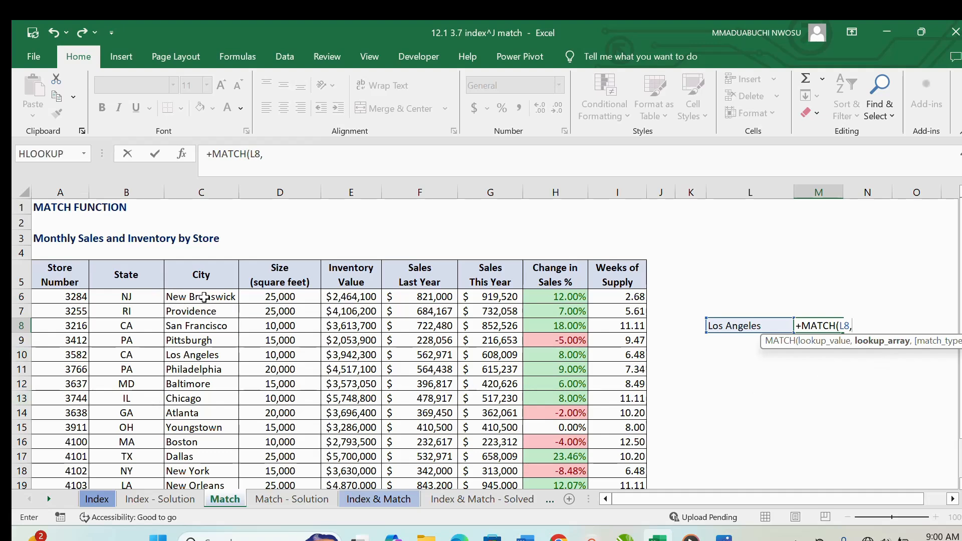
- Complete the MATCH formula in M8 with lookup array C6:C22 and exact match type 0
{"action": "left_click_drag", "start_coordinate": [204, 298], "coordinate": [198, 333]}
{"action": "scroll", "coordinate": [208, 311], "scroll_direction": "up", "scroll_amount": 2}
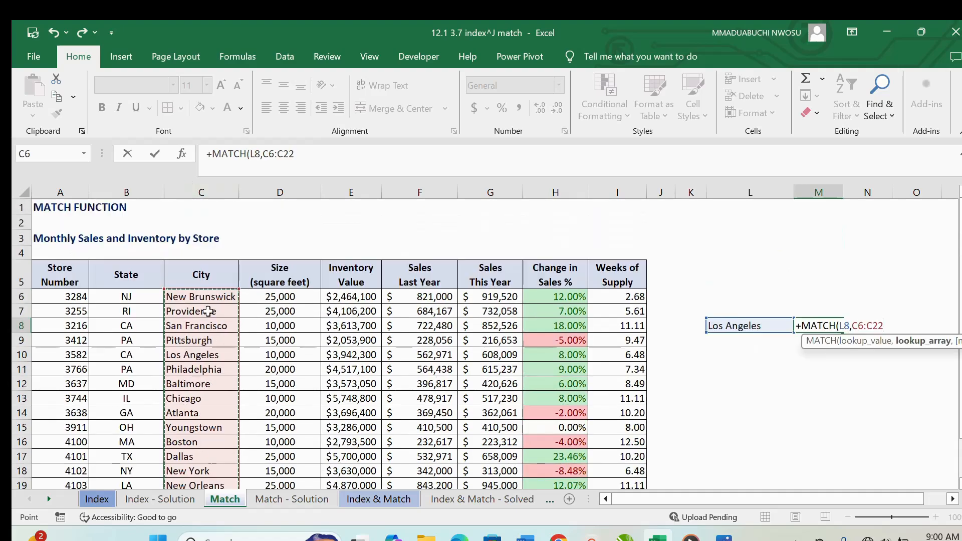
{"action": "type", "text": ","}
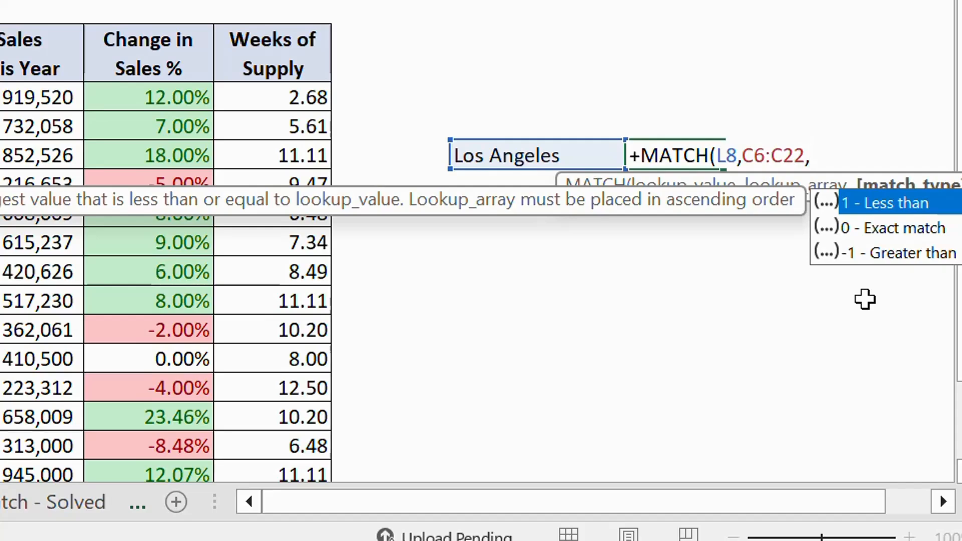
{"action": "type", "text": "0)"}
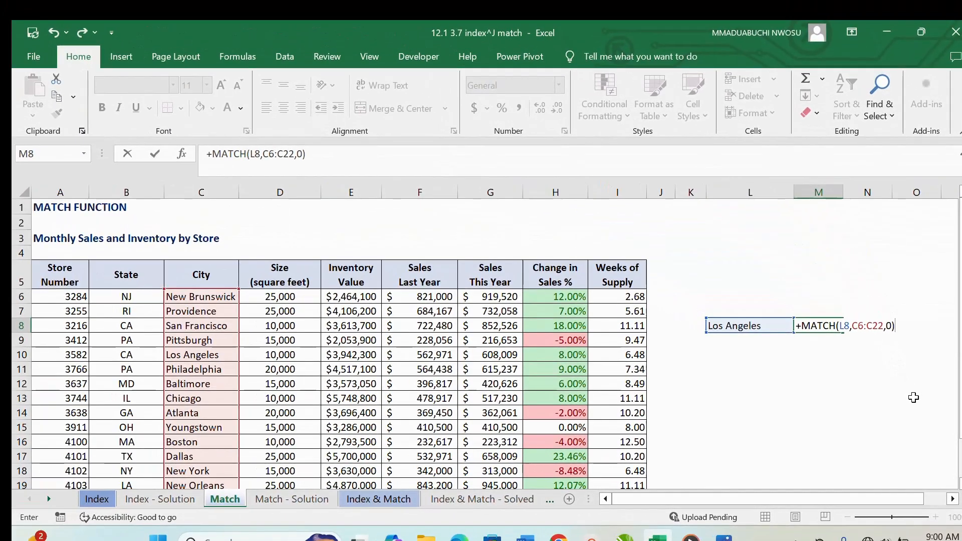
{"action": "key", "text": "Return"}
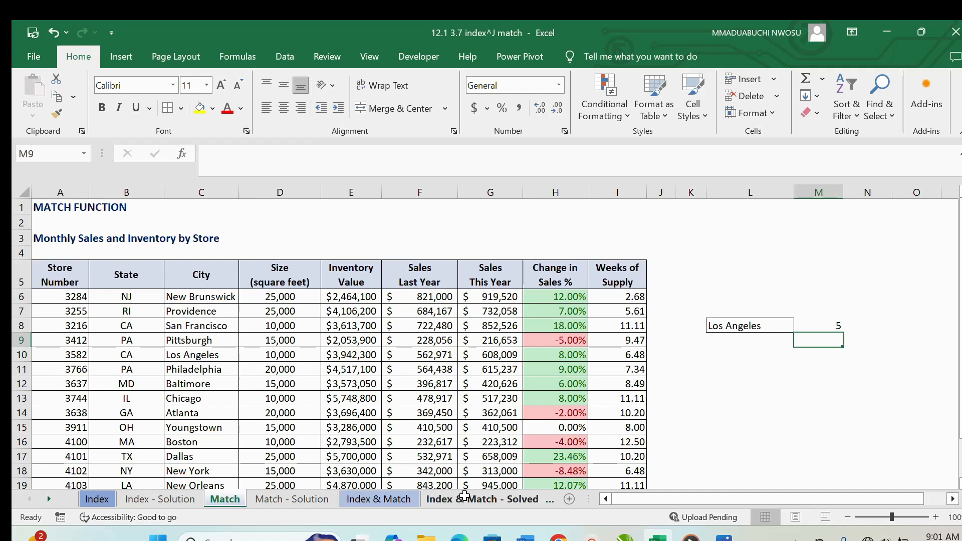
- Review the Match - Solution sheet and open the Index & Match sheet
{"action": "left_click", "coordinate": [282, 501]}
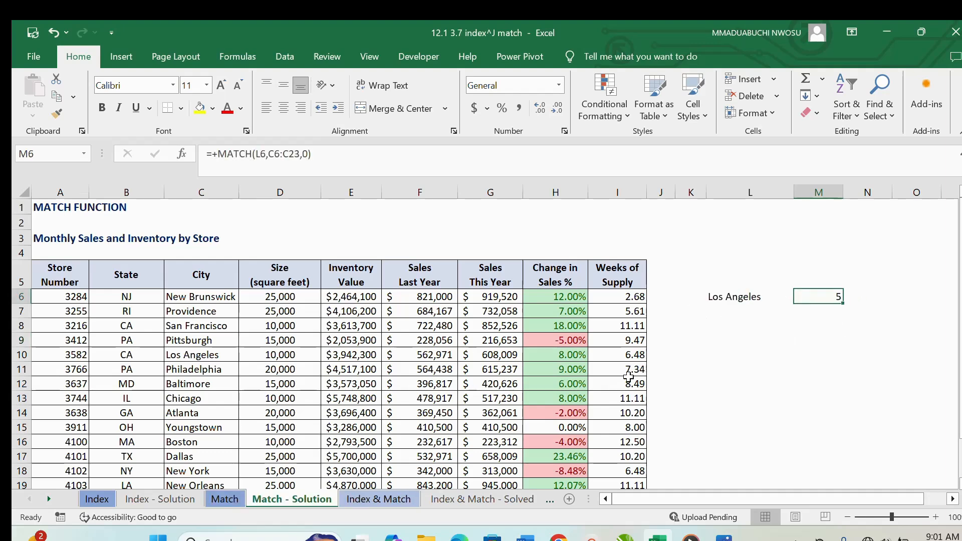
{"action": "scroll", "coordinate": [629, 376], "scroll_direction": "down", "scroll_amount": 2}
{"action": "scroll", "coordinate": [629, 356], "scroll_direction": "up", "scroll_amount": 2}
{"action": "left_click", "coordinate": [361, 500]}
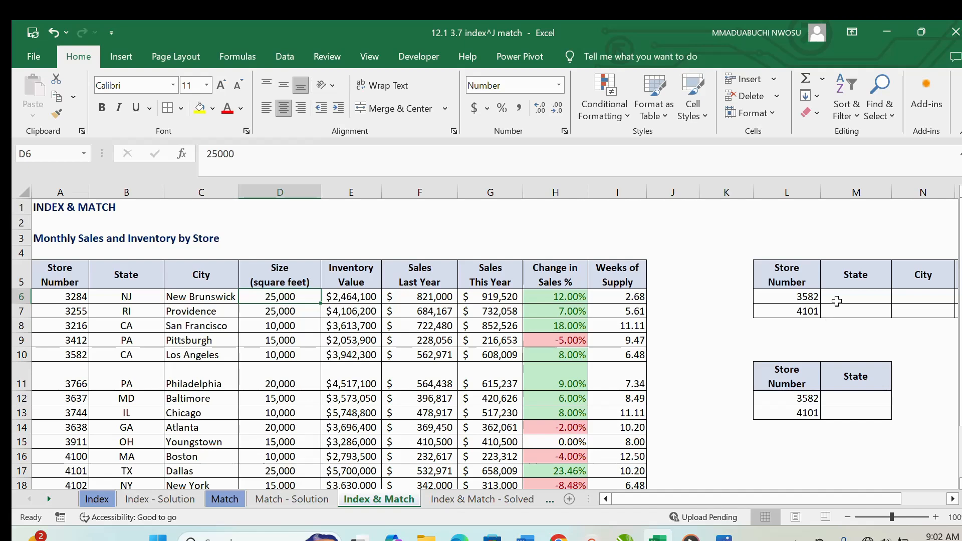
- Enter the formula +MATCH(L6,A6:A22,0) in cell M6 to find the position of the store number in L6
{"action": "left_click", "coordinate": [834, 297]}
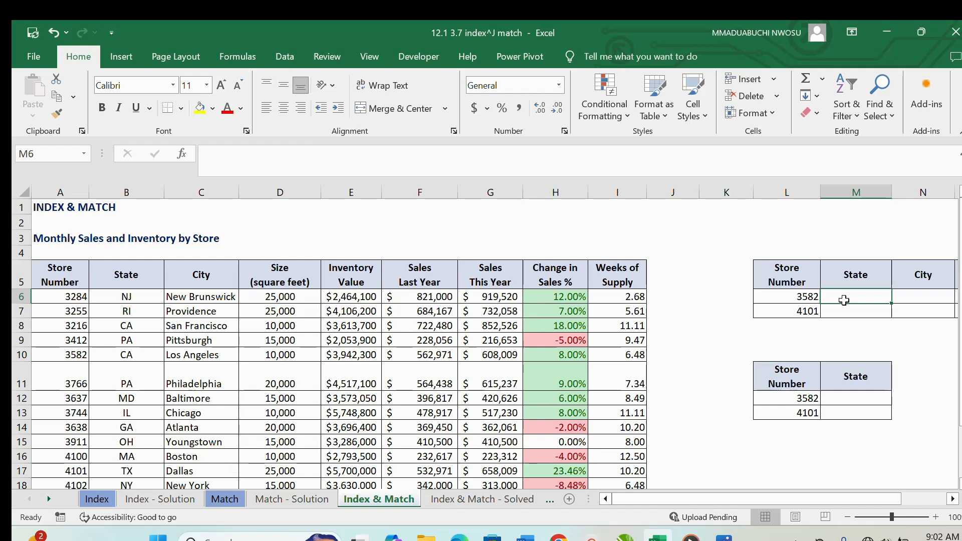
{"action": "type", "text": "+"}
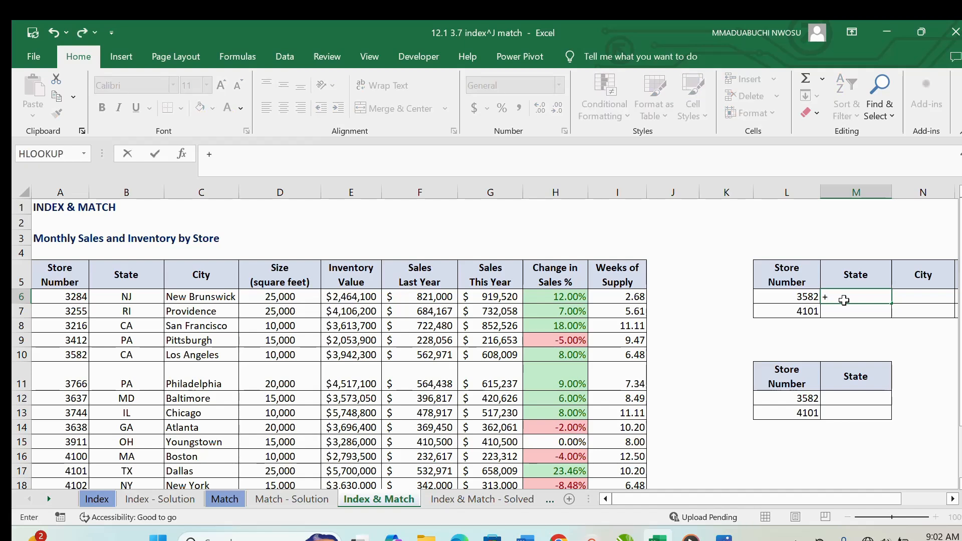
{"action": "type", "text": "M"}
{"action": "key", "text": "Tab"}
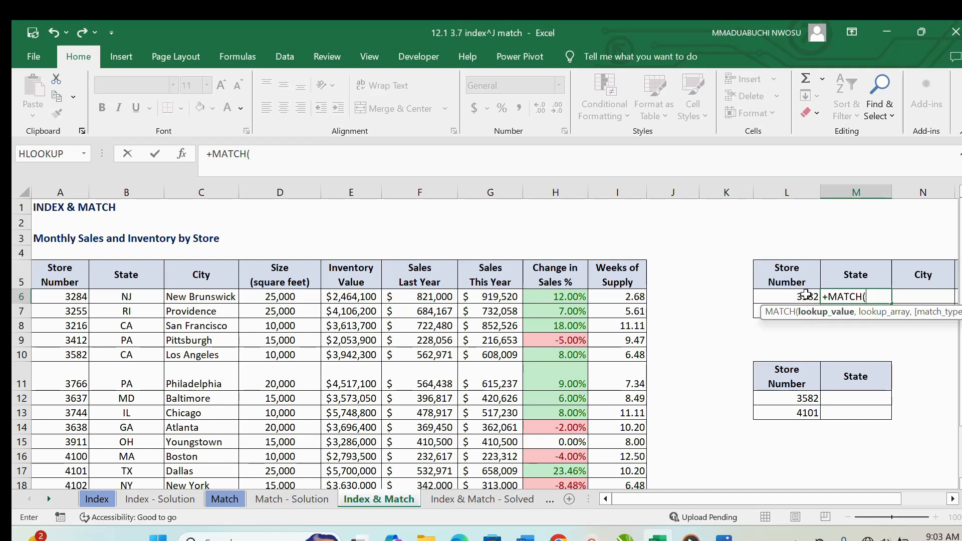
{"action": "left_click", "coordinate": [822, 297]}
{"action": "type", "text": ","}
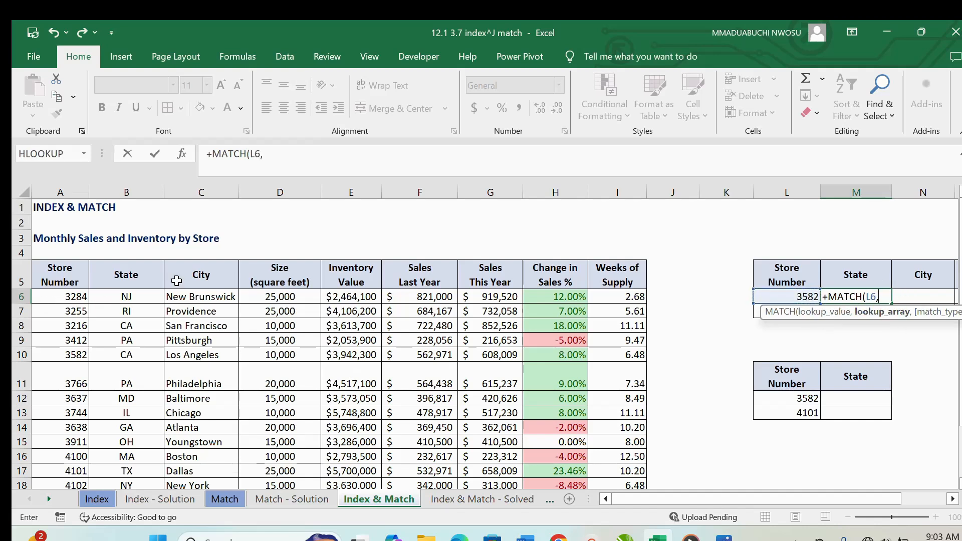
{"action": "left_click_drag", "start_coordinate": [58, 297], "coordinate": [60, 451]}
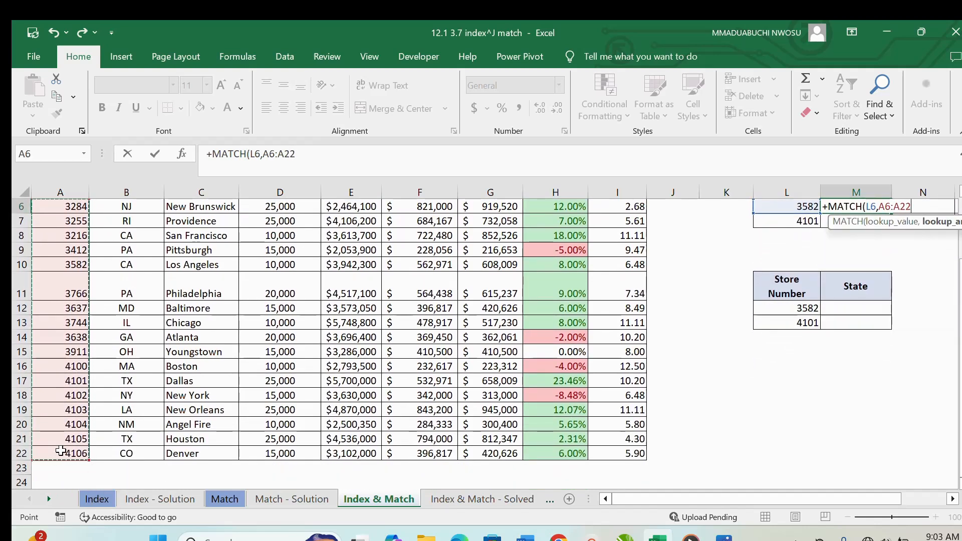
{"action": "type", "text": ",0"}
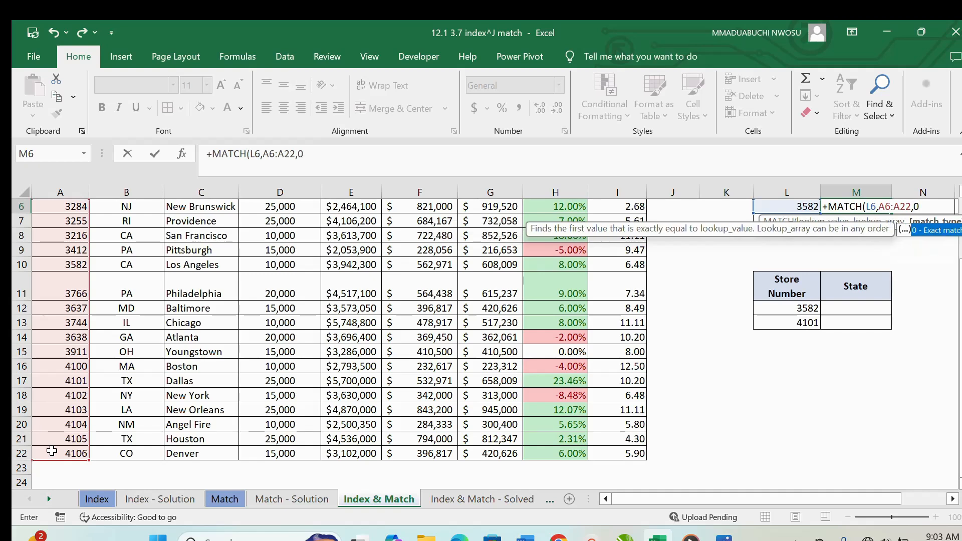
{"action": "type", "text": ")"}
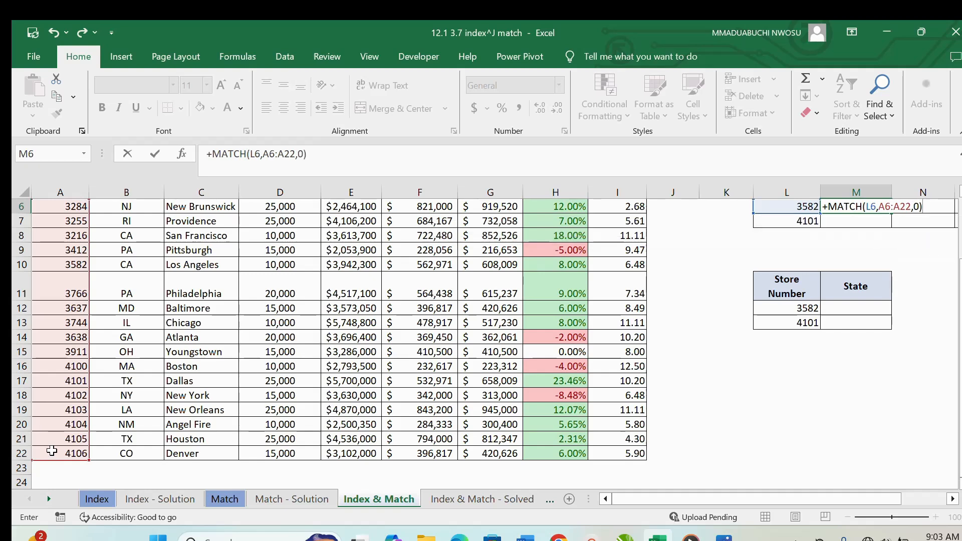
{"action": "key", "text": "Return"}
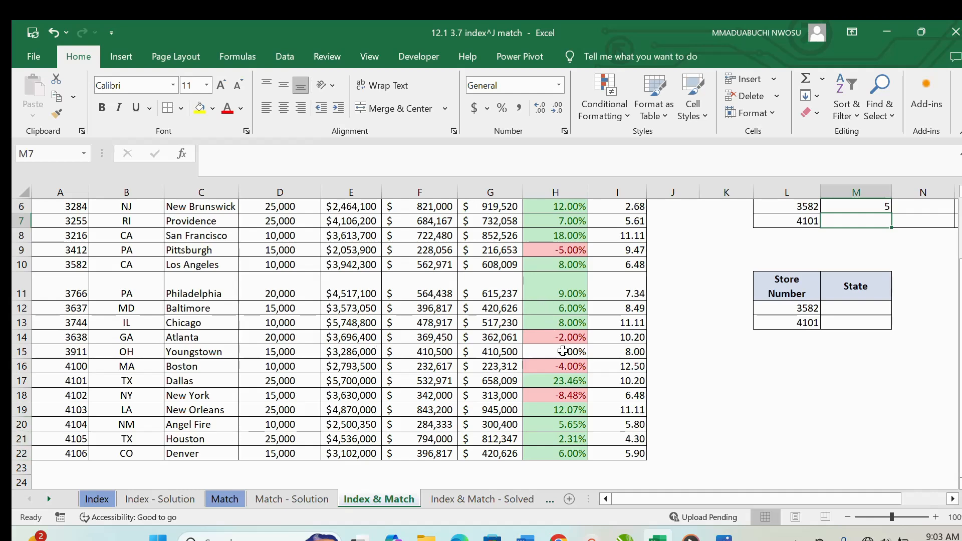
- Wrap the MATCH formula in M6 in an INDEX function with the state range B6:B22 as the array
{"action": "scroll", "coordinate": [766, 251], "scroll_direction": "up", "scroll_amount": 2}
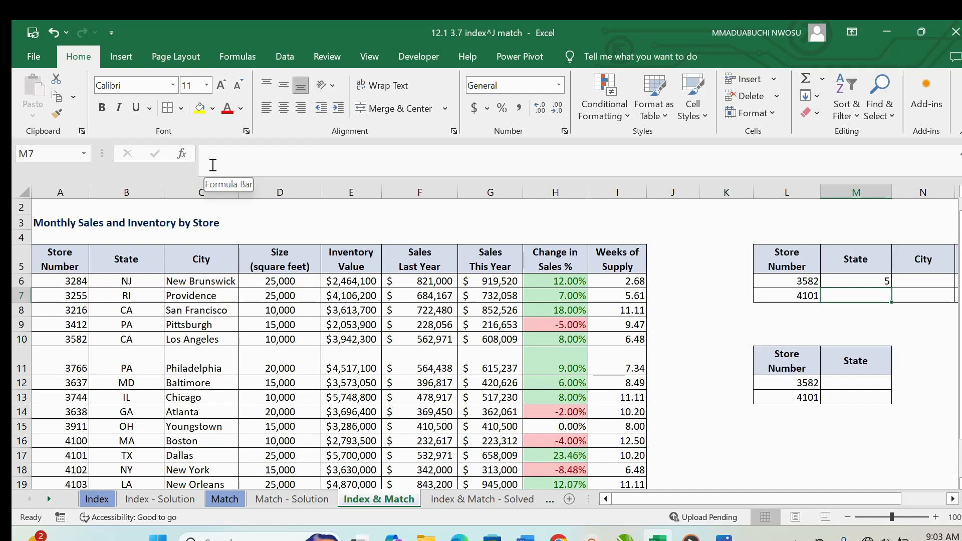
{"action": "left_click", "coordinate": [854, 283]}
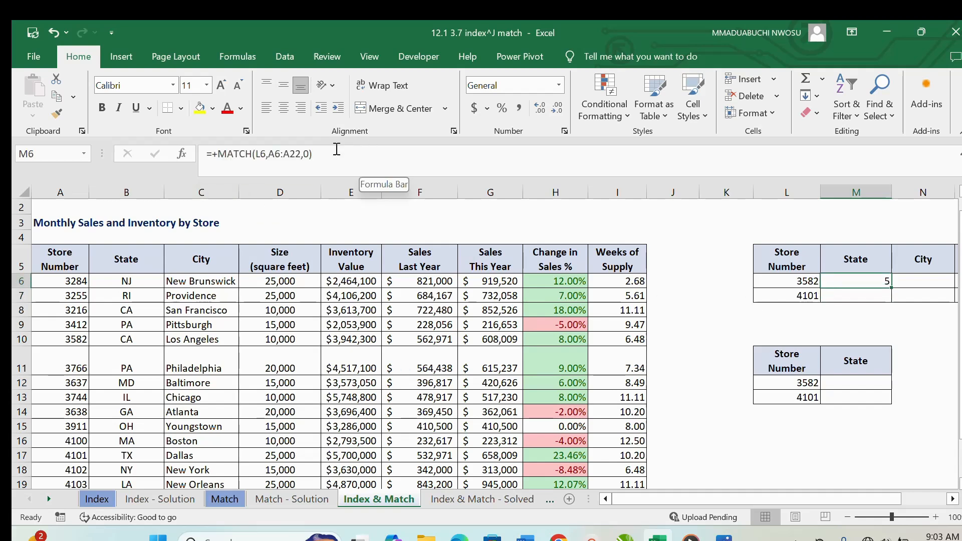
{"action": "left_click", "coordinate": [217, 153]}
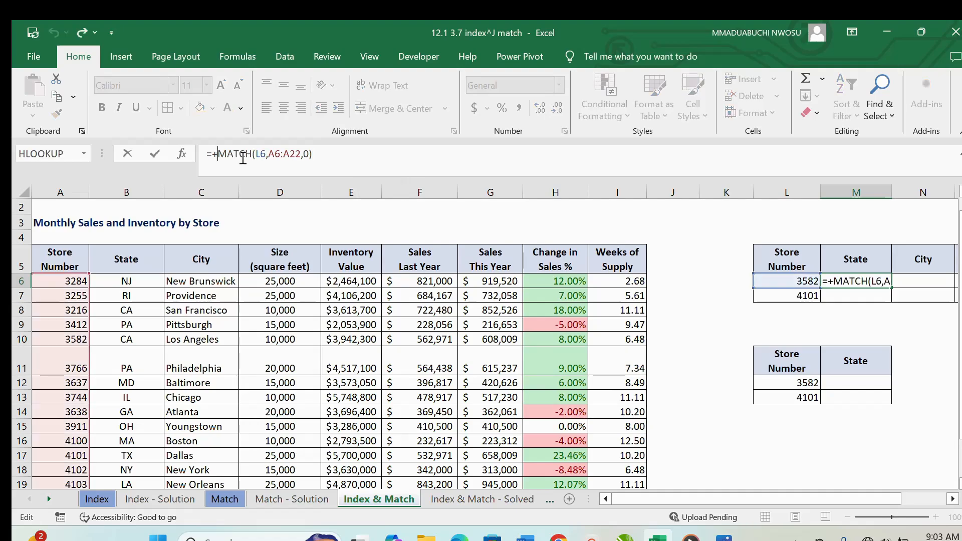
{"action": "type", "text": "INDEX("}
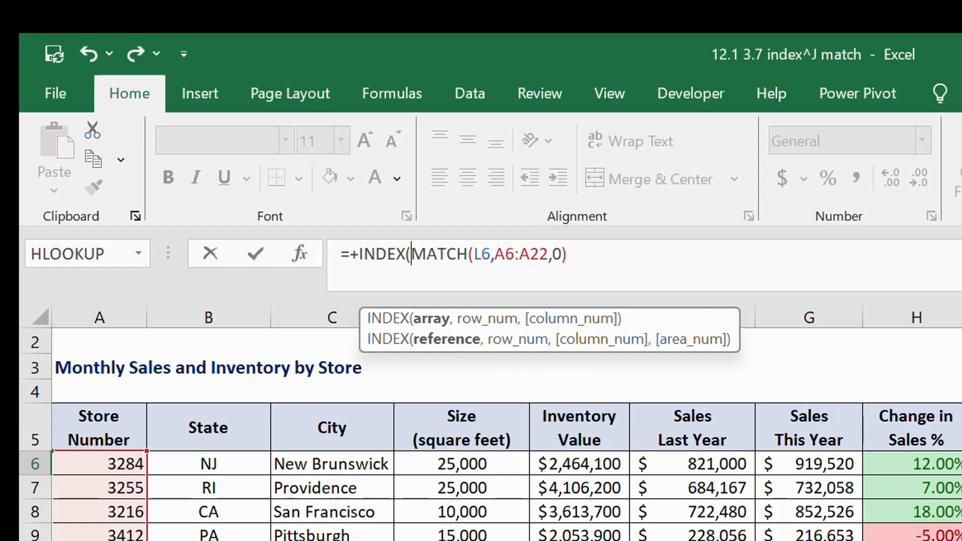
{"action": "left_click_drag", "start_coordinate": [208, 463], "coordinate": [213, 540]}
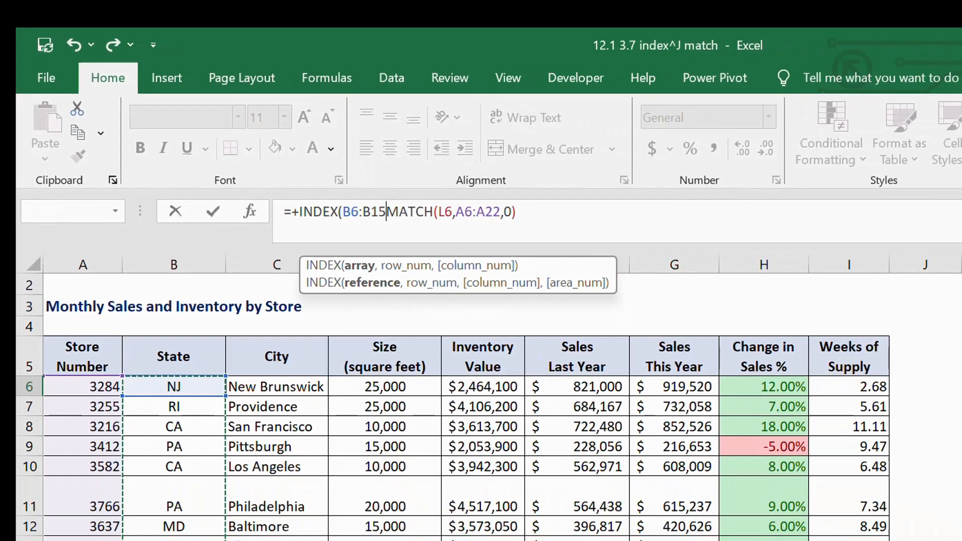
{"action": "left_click_drag", "start_coordinate": [138, 426], "coordinate": [129, 451]}
{"action": "type", "text": ","}
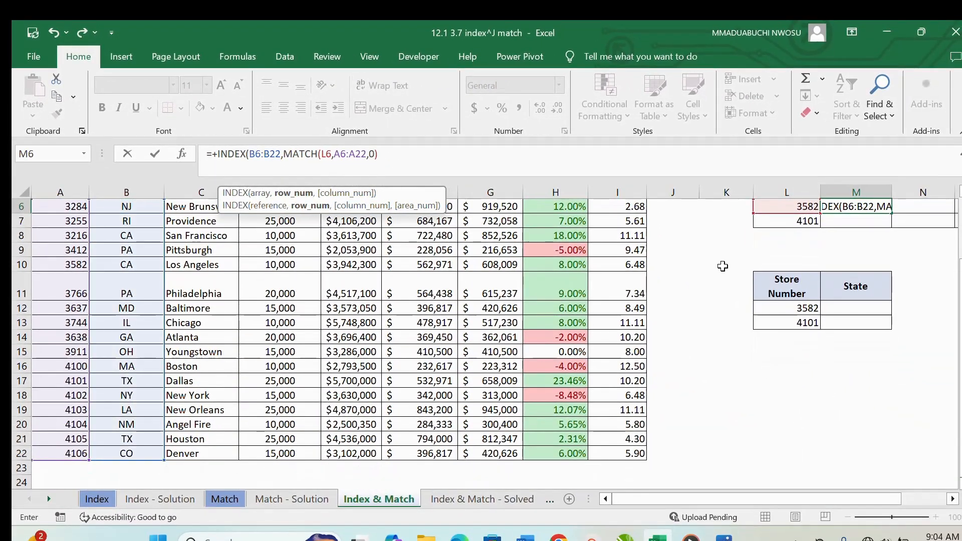
- In the M6 formula, make the lookup value $L6 and anchor the start of the lookup array as $A$6
{"action": "left_click", "coordinate": [323, 154]}
{"action": "type", "text": "$"}
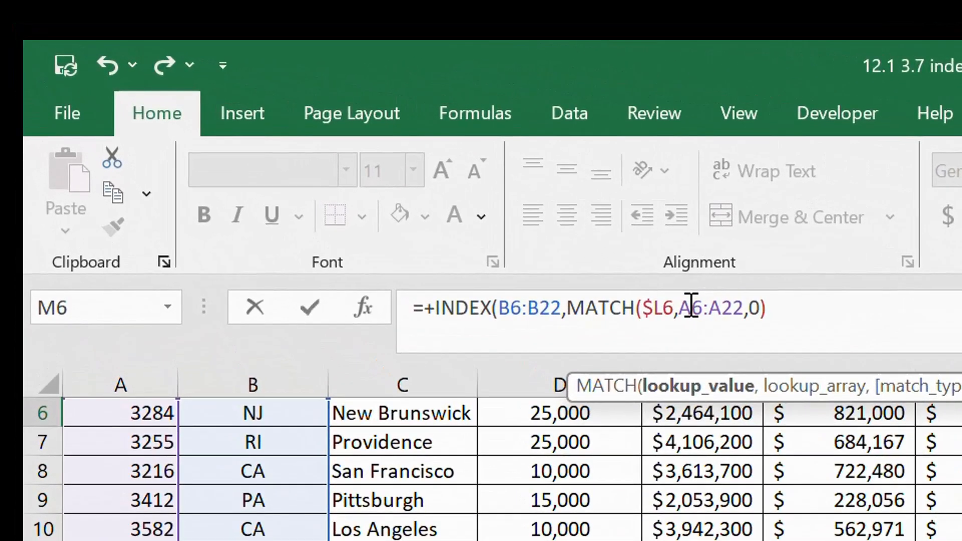
{"action": "left_click", "coordinate": [691, 306]}
{"action": "type", "text": "$"}
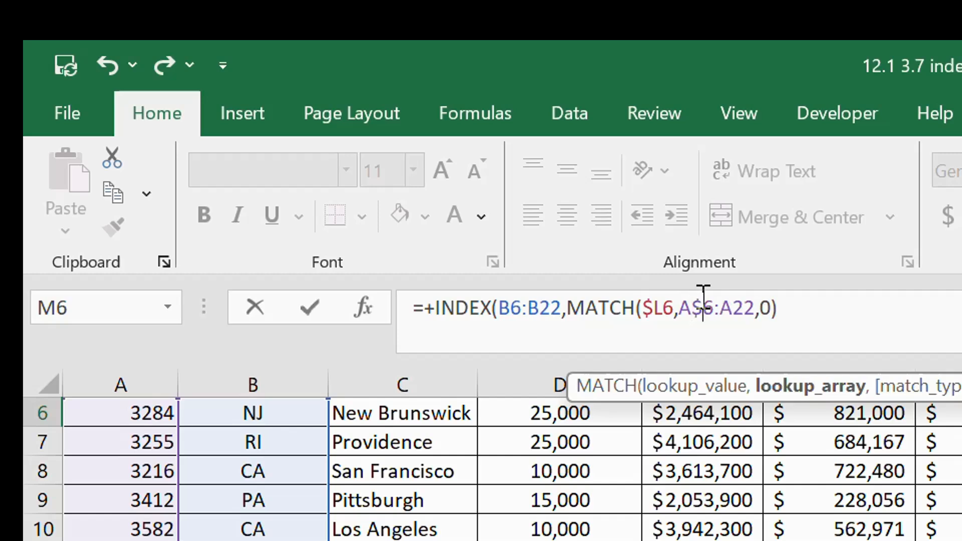
{"action": "left_click", "coordinate": [677, 318]}
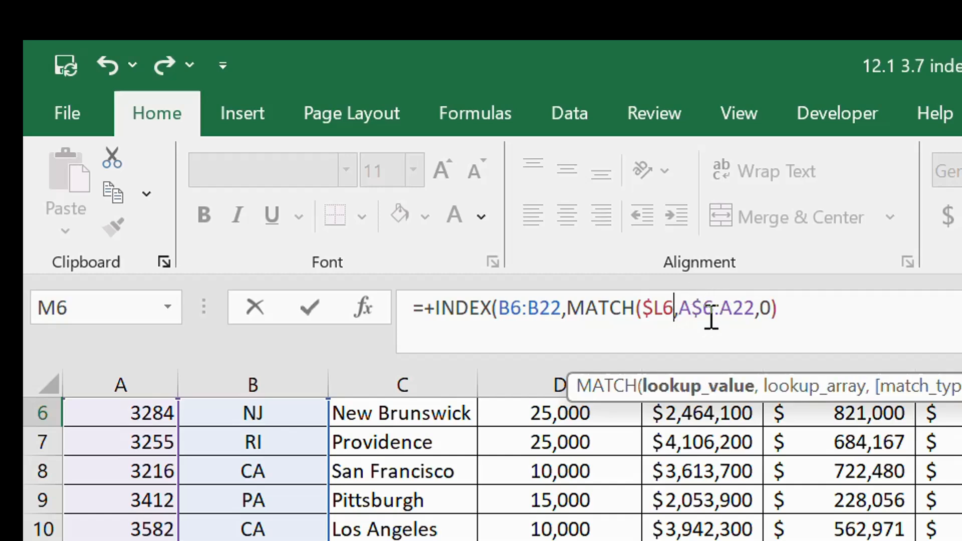
{"action": "left_click", "coordinate": [685, 310]}
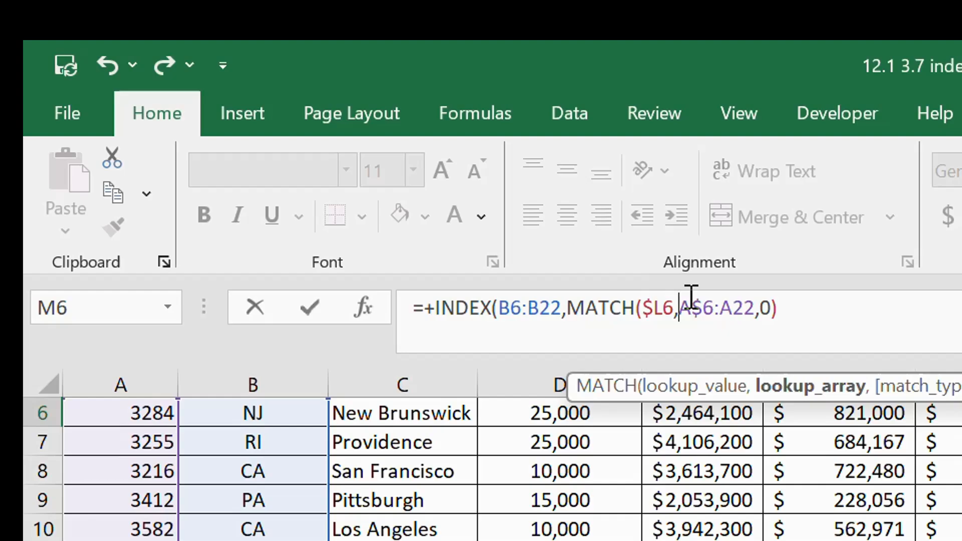
{"action": "type", "text": "$"}
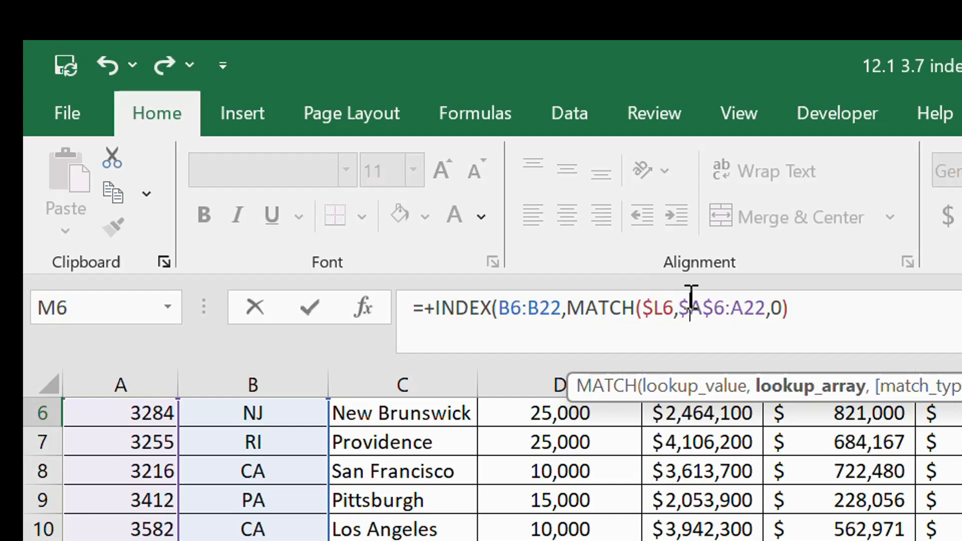
- Anchor the end of the lookup array as $A$22, close the INDEX function and enter the M6 formula
{"action": "left_click", "coordinate": [745, 311]}
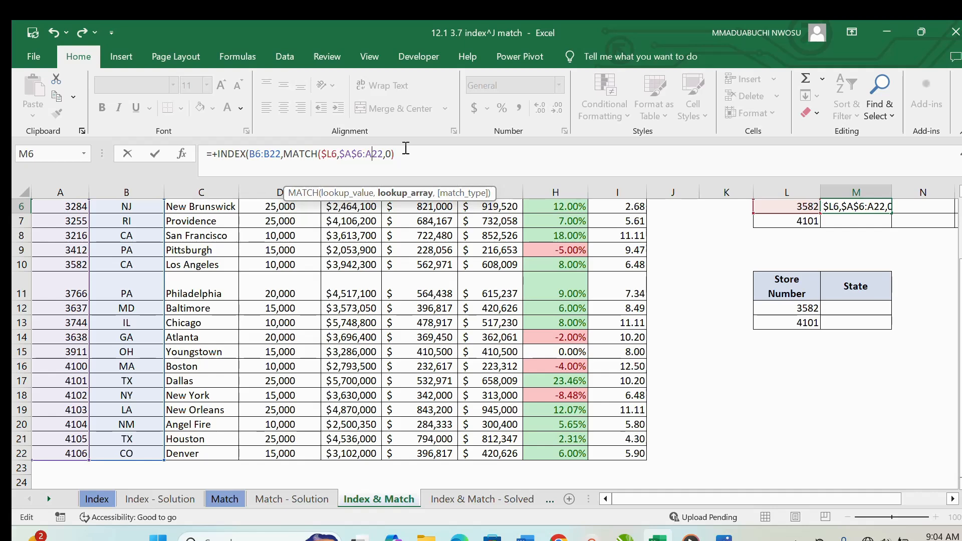
{"action": "type", "text": "$"}
{"action": "left_click", "coordinate": [368, 156]}
{"action": "type", "text": "$A$"}
{"action": "left_click", "coordinate": [410, 154]}
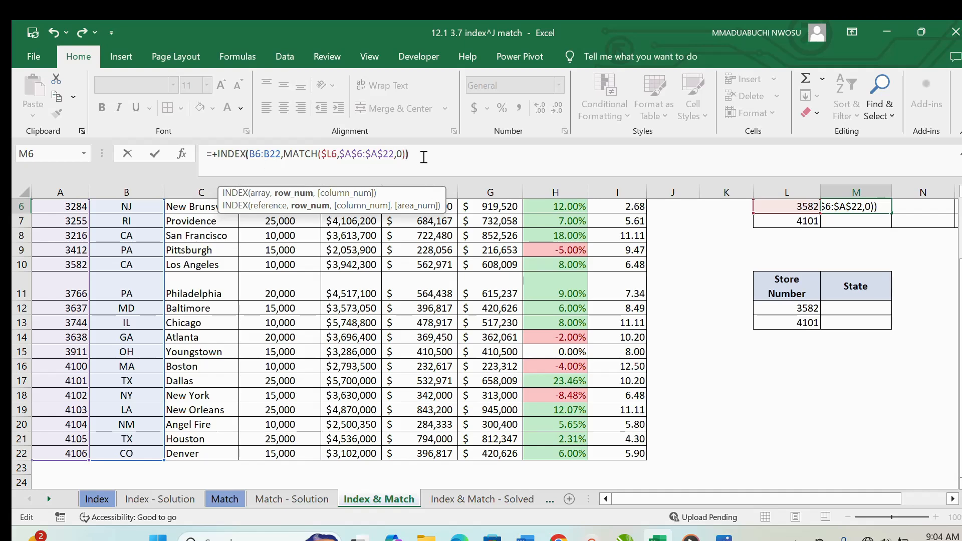
{"action": "key", "text": "Return"}
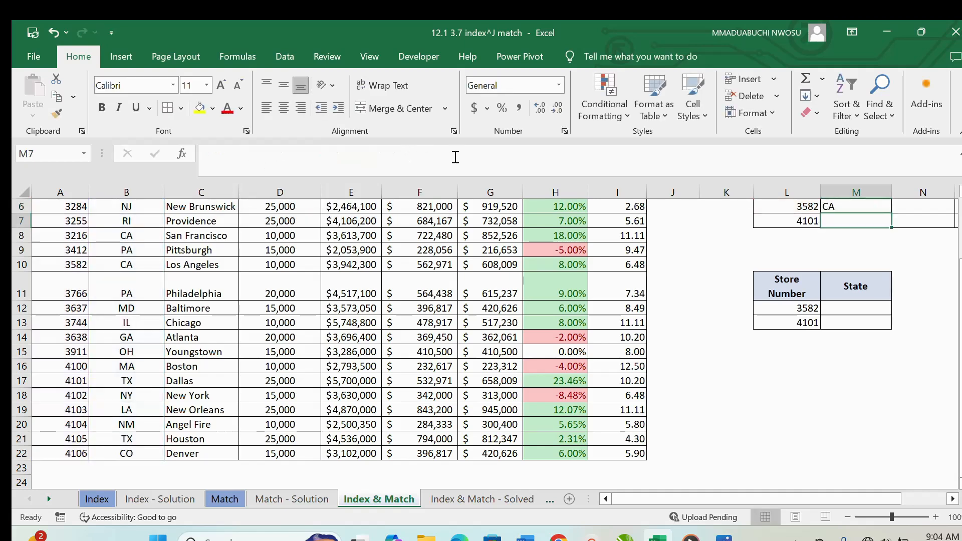
- Fill the INDEX and MATCH formula from M6 across to O6 and down to row 7
{"action": "left_click", "coordinate": [952, 499]}
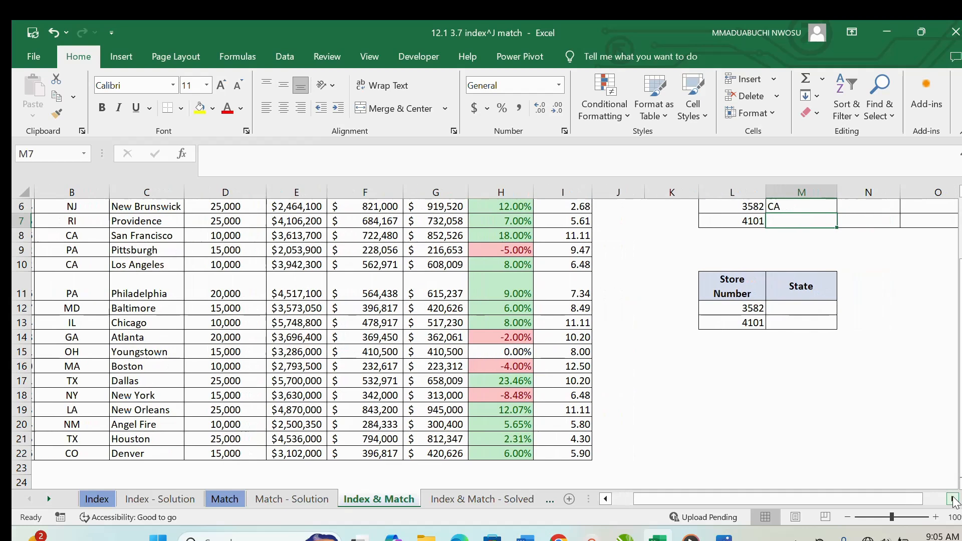
{"action": "left_click", "coordinate": [952, 499]}
{"action": "left_click", "coordinate": [952, 499]}
{"action": "left_click", "coordinate": [671, 209]}
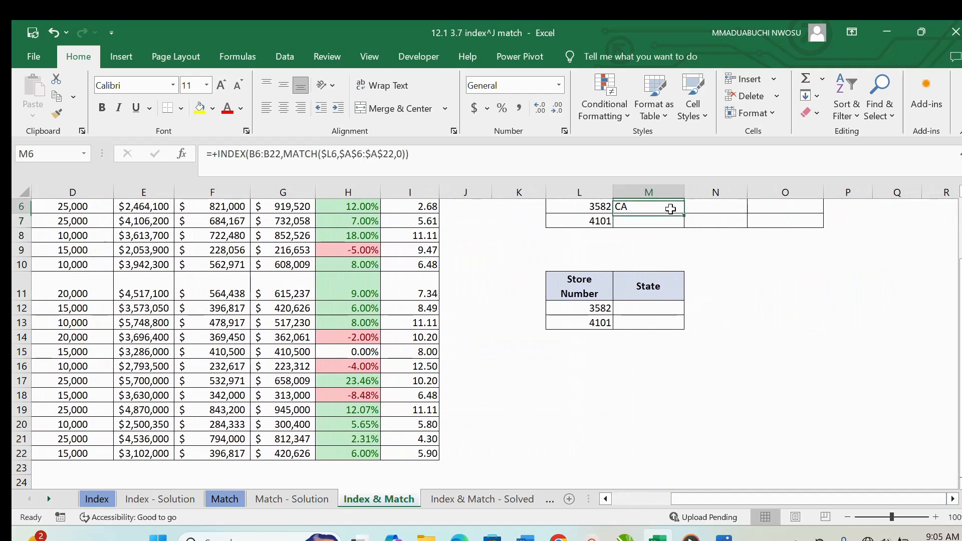
{"action": "left_click_drag", "start_coordinate": [684, 215], "coordinate": [801, 203]}
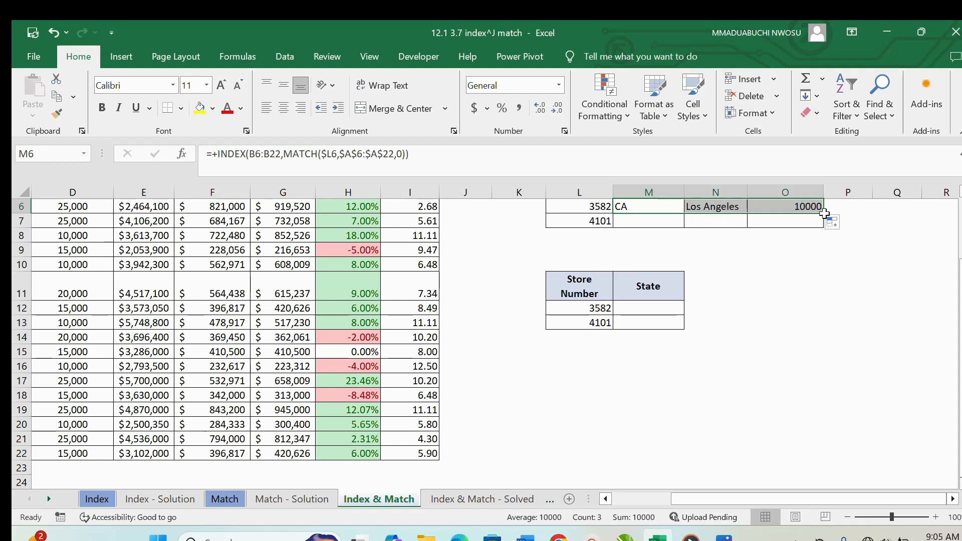
{"action": "left_click_drag", "start_coordinate": [824, 214], "coordinate": [823, 224]}
- Start a VLOOKUP formula in M12 with L12 as the lookup value and A6:C22 as the table array
{"action": "left_click", "coordinate": [648, 307]}
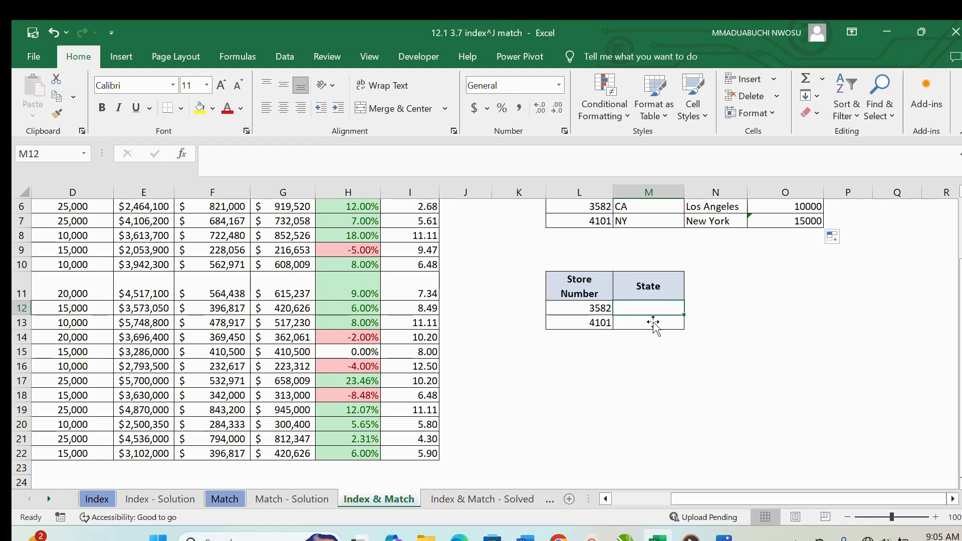
{"action": "type", "text": "+VLOOKUP("}
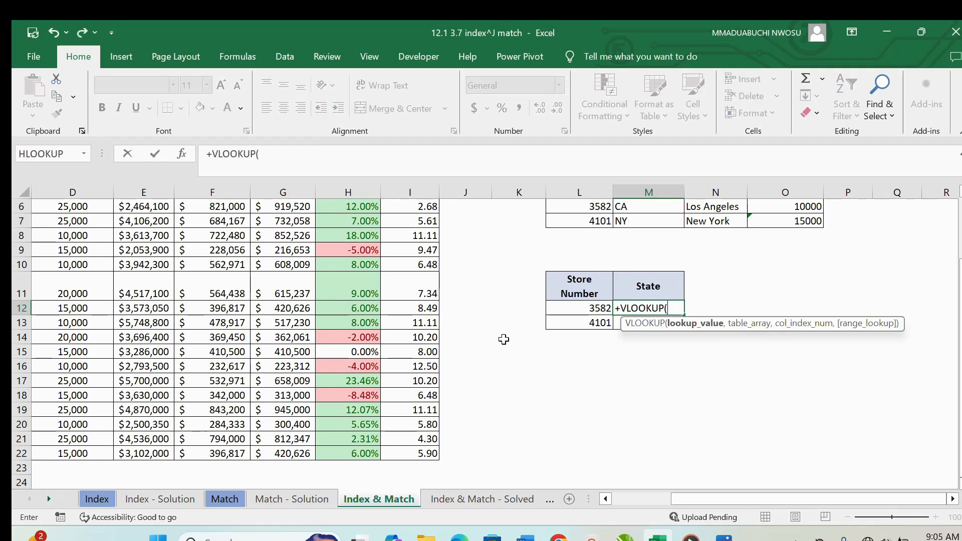
{"action": "left_click", "coordinate": [601, 308]}
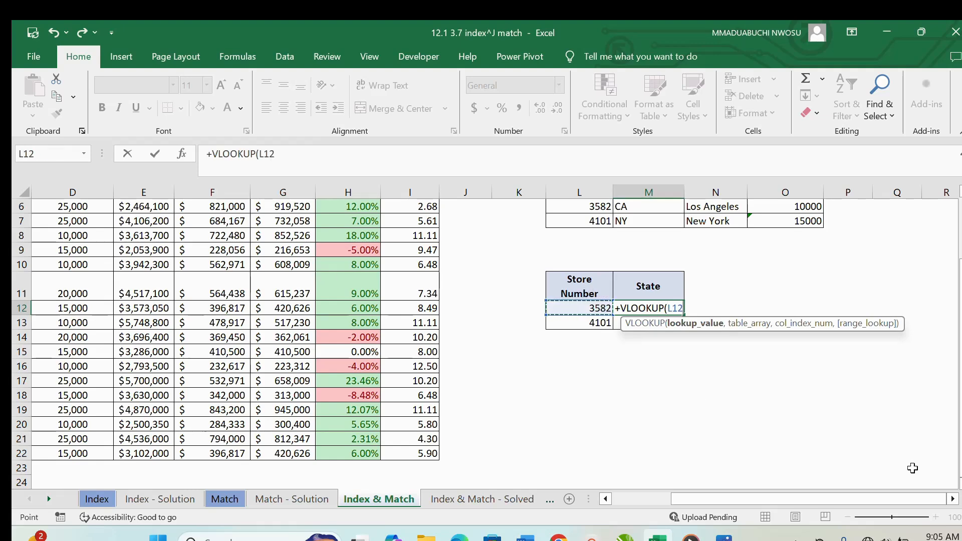
{"action": "left_click_drag", "start_coordinate": [864, 497], "coordinate": [786, 495]}
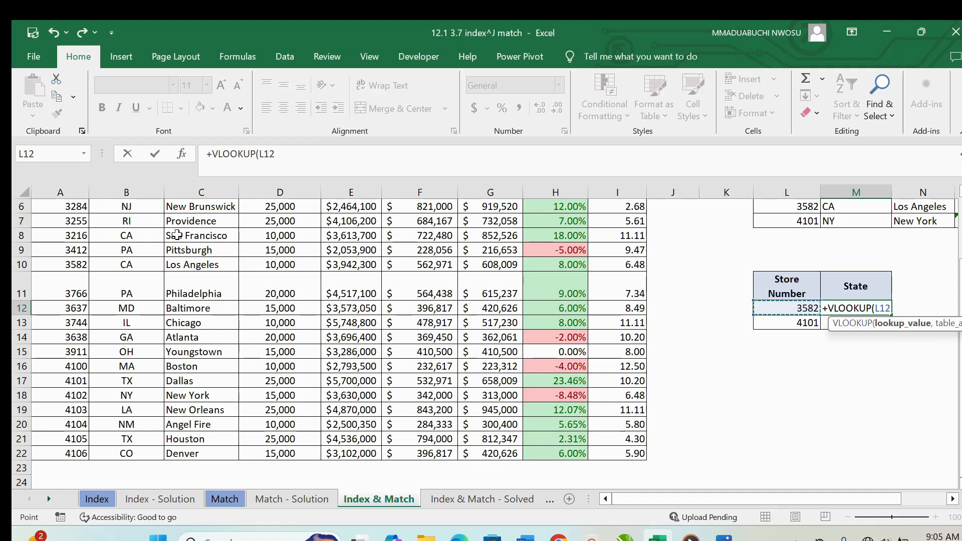
{"action": "scroll", "coordinate": [181, 239], "scroll_direction": "up", "scroll_amount": 1}
{"action": "left_click_drag", "start_coordinate": [55, 270], "coordinate": [237, 418]}
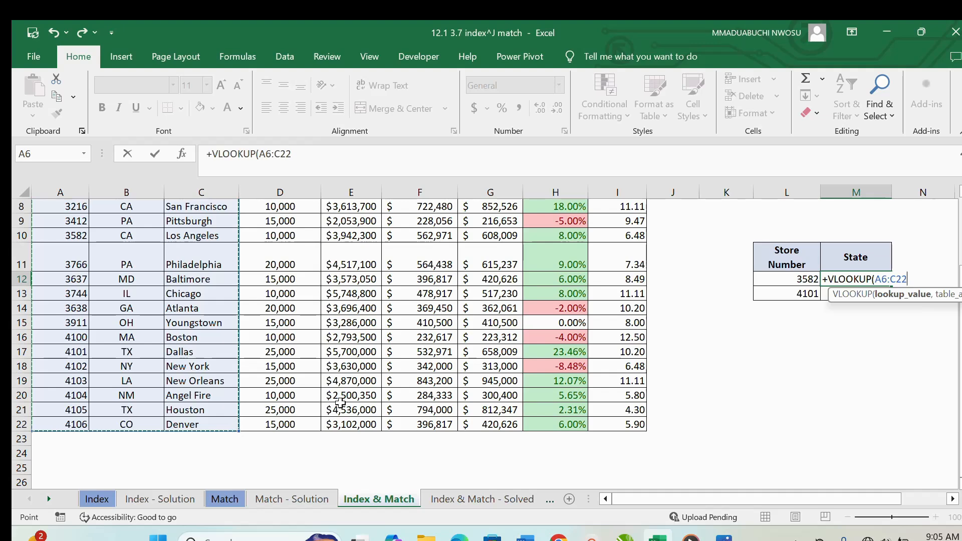
{"action": "left_click", "coordinate": [802, 279]}
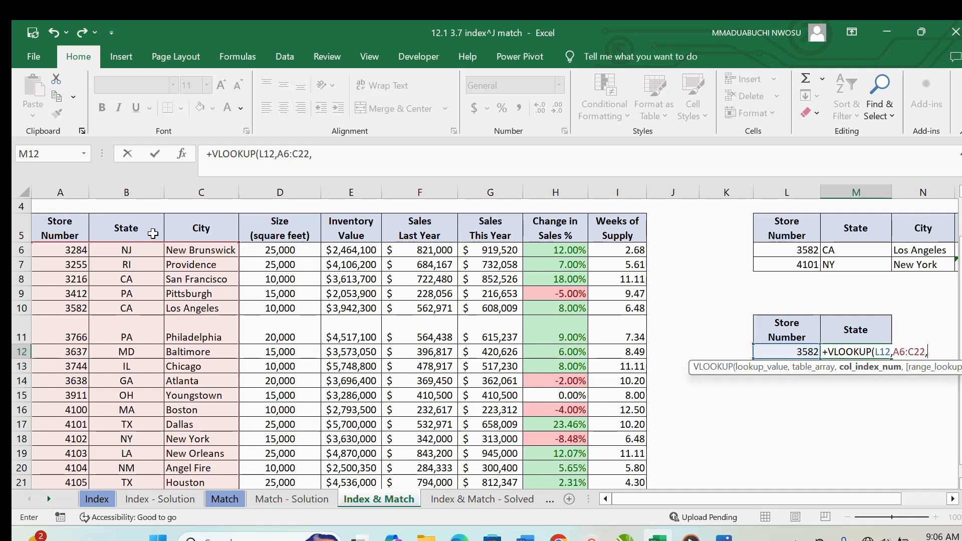
- Complete the VLOOKUP formula in M12 with column index 2 and FALSE for an exact match
{"action": "type", "text": "2,"}
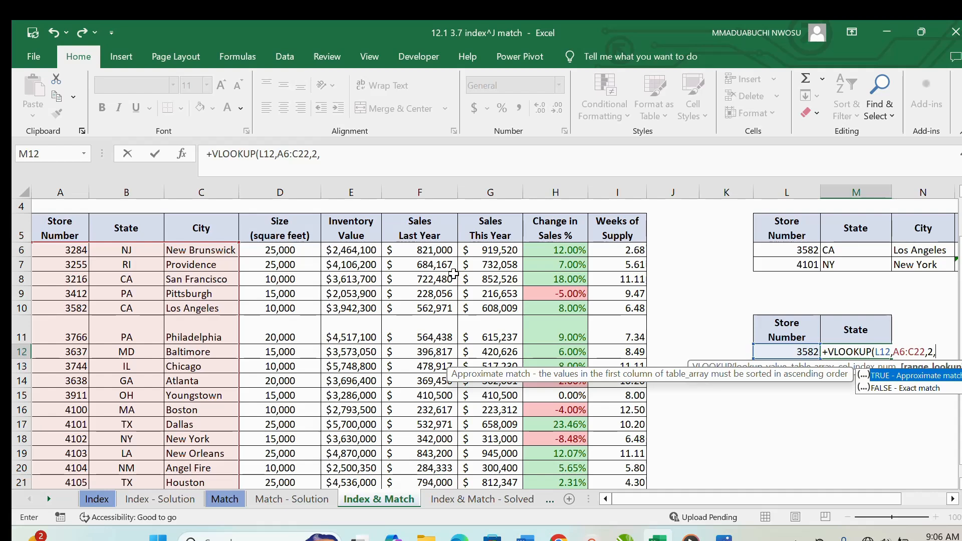
{"action": "type", "text": "FALS"}
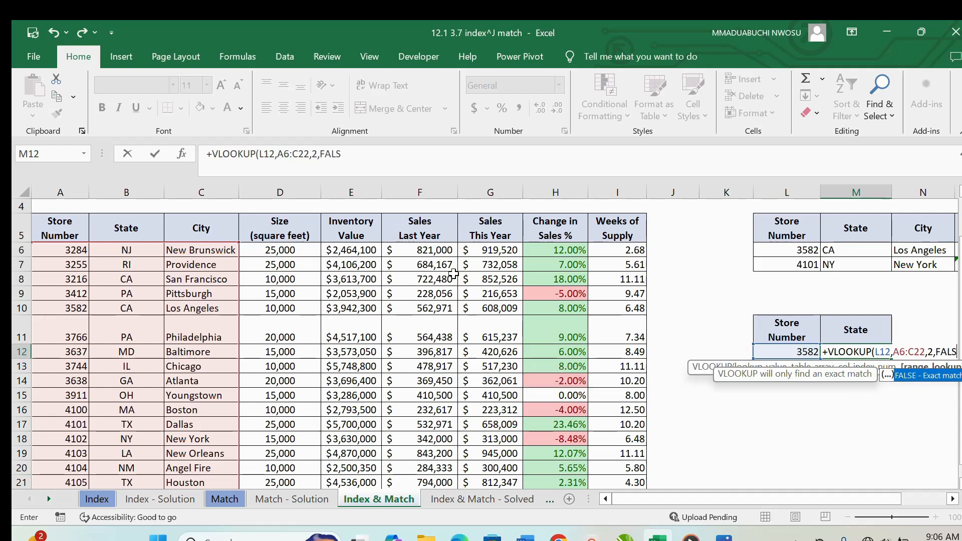
{"action": "type", "text": "E"}
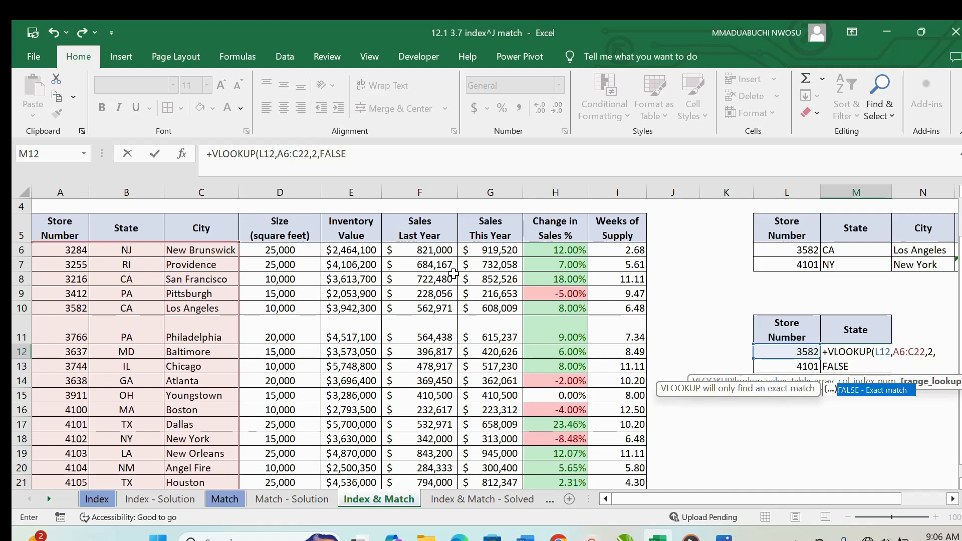
{"action": "type", "text": ")"}
{"action": "key", "text": "ctrl+Return"}
{"action": "key", "text": "Return"}
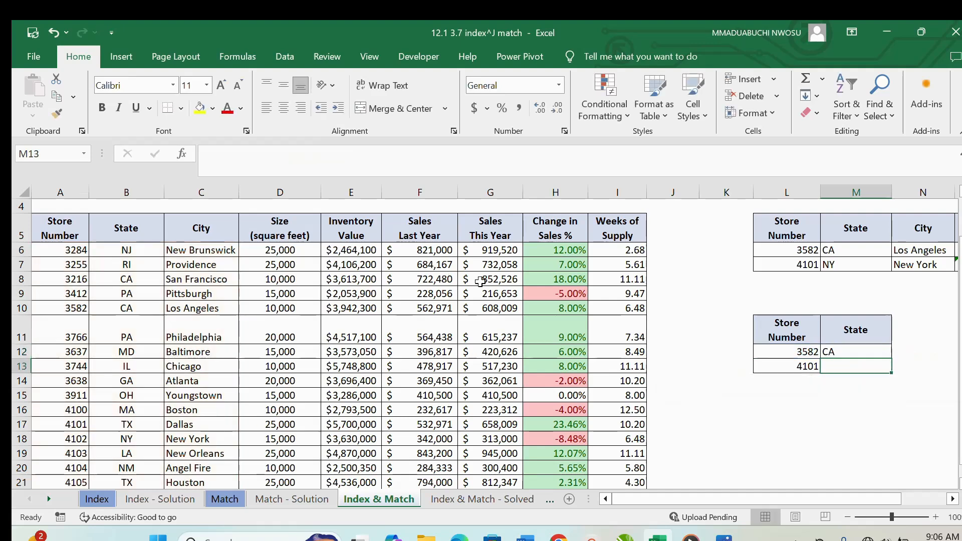
- Fill the VLOOKUP formula from M12 down to M13
{"action": "key", "text": "Up"}
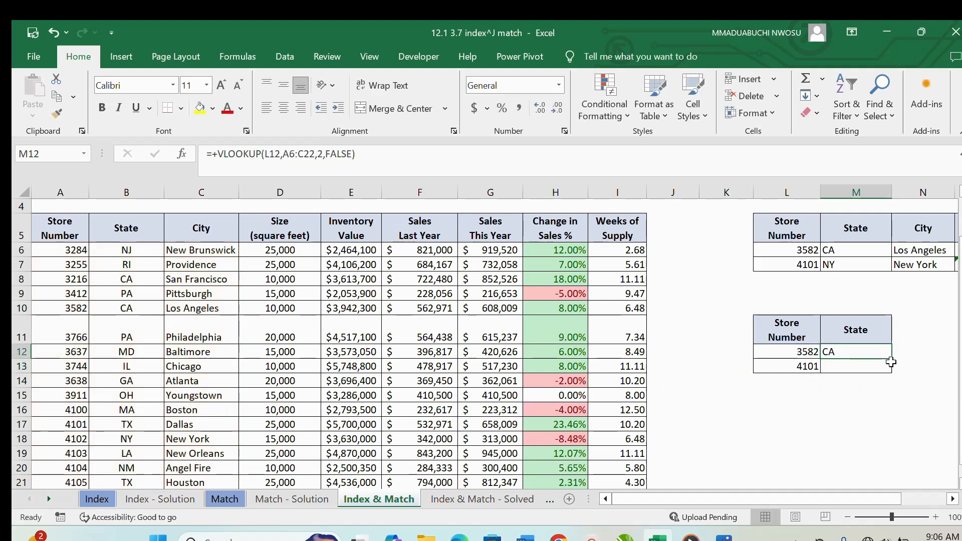
{"action": "left_click_drag", "start_coordinate": [890, 360], "coordinate": [890, 372]}
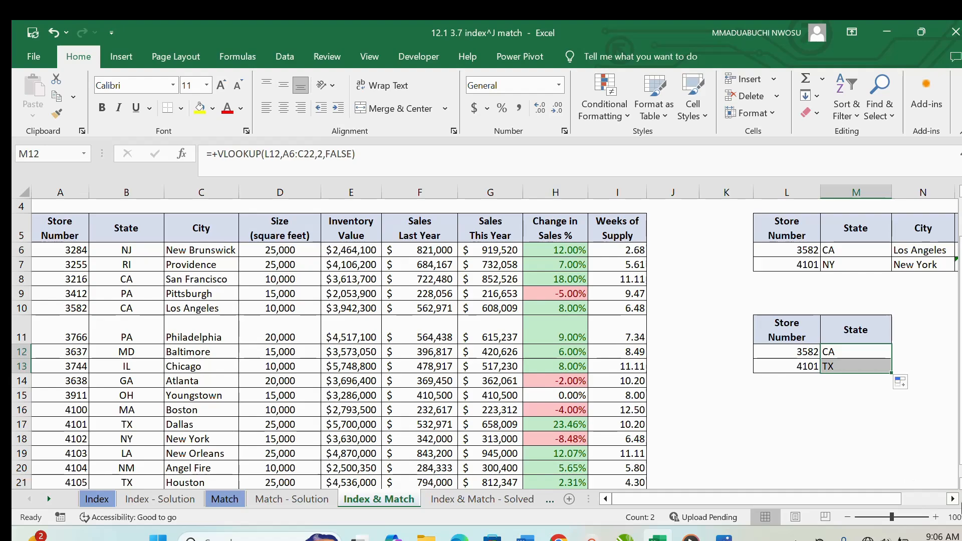
{"action": "left_click", "coordinate": [953, 499]}
{"action": "left_click", "coordinate": [952, 499]}
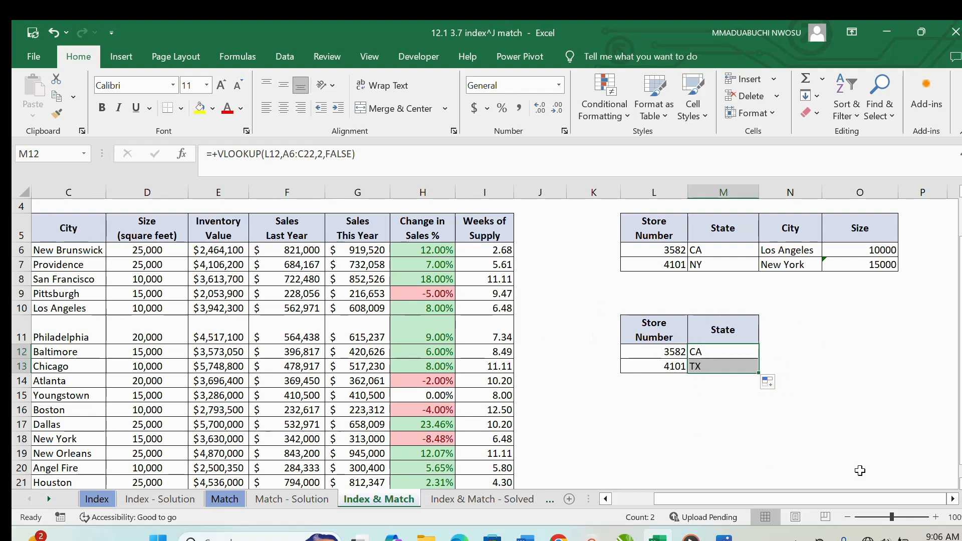
- Move the Store Number column from A5:A22 to column J, starting at J5, directly after Weeks of Supply
{"action": "left_click_drag", "start_coordinate": [824, 500], "coordinate": [747, 503]}
{"action": "left_click_drag", "start_coordinate": [60, 228], "coordinate": [74, 451]}
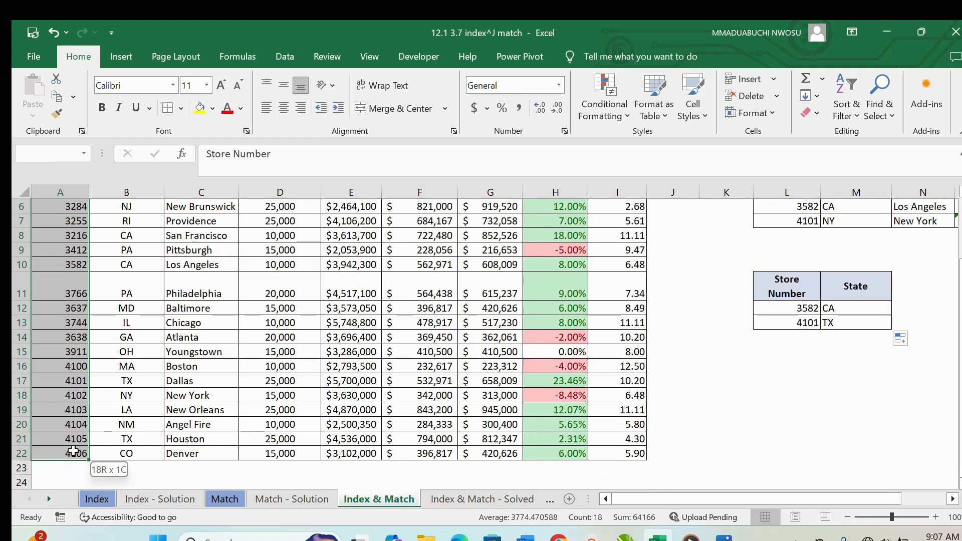
{"action": "right_click", "coordinate": [59, 271]}
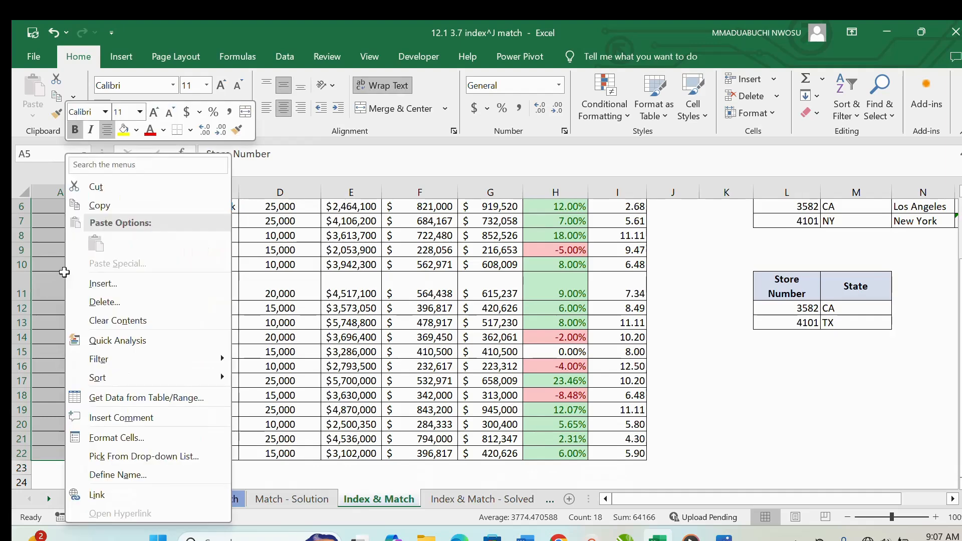
{"action": "left_click", "coordinate": [99, 187]}
{"action": "scroll", "coordinate": [666, 264], "scroll_direction": "up", "scroll_amount": 2}
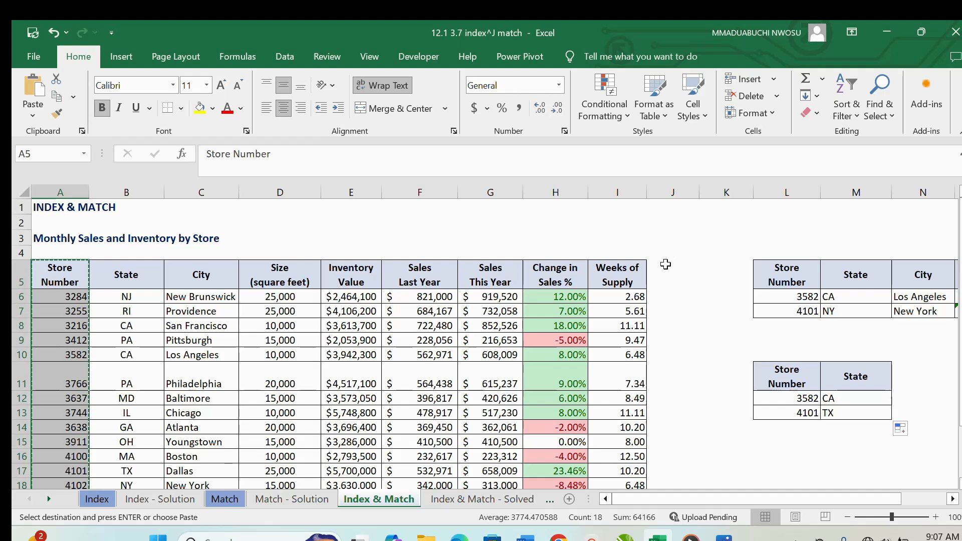
{"action": "mouse_move", "coordinate": [666, 264]}
{"action": "left_mouse_down"}
{"action": "mouse_move", "coordinate": [666, 473]}
{"action": "mouse_move", "coordinate": [665, 275]}
{"action": "left_mouse_up"}
{"action": "right_click", "coordinate": [665, 273]}
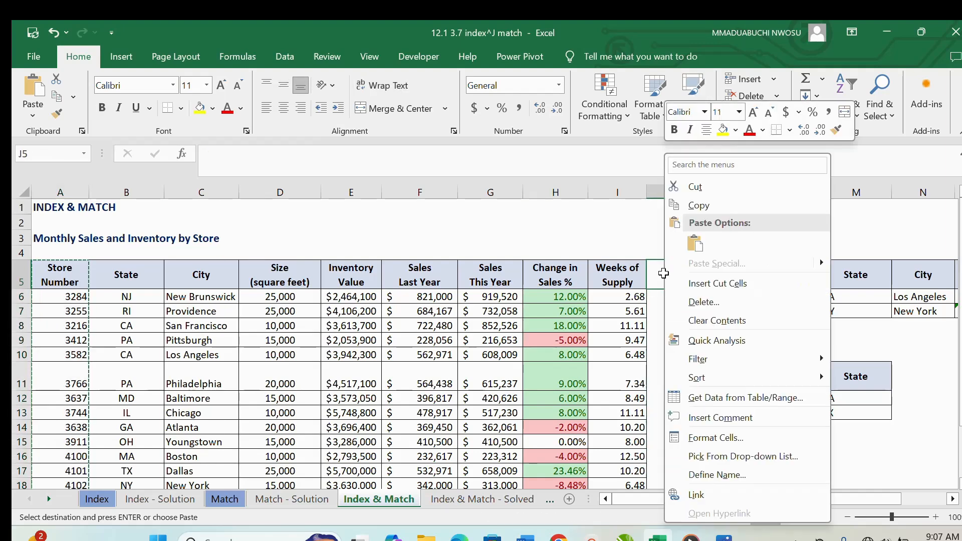
{"action": "left_click", "coordinate": [696, 242]}
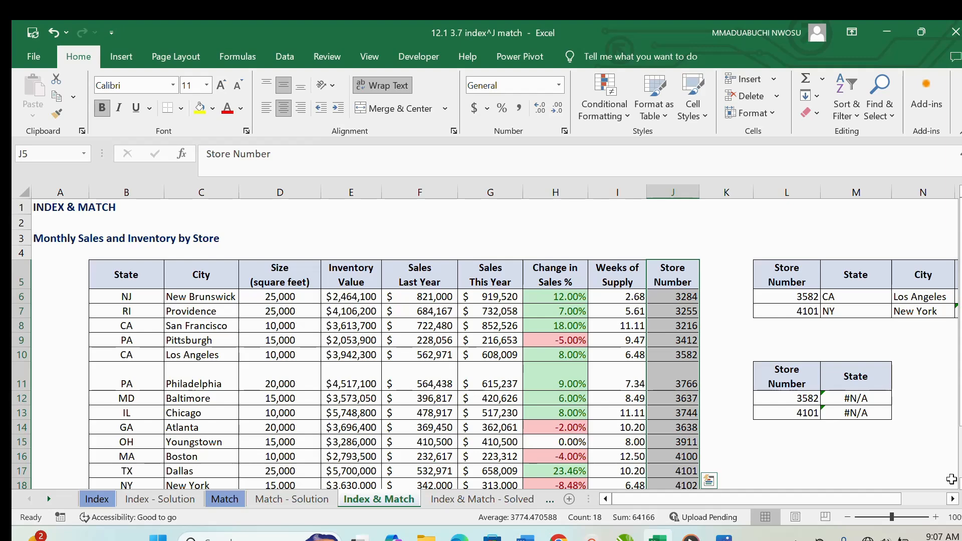
{"action": "scroll", "coordinate": [744, 373], "scroll_direction": "right", "scroll_amount": 3}
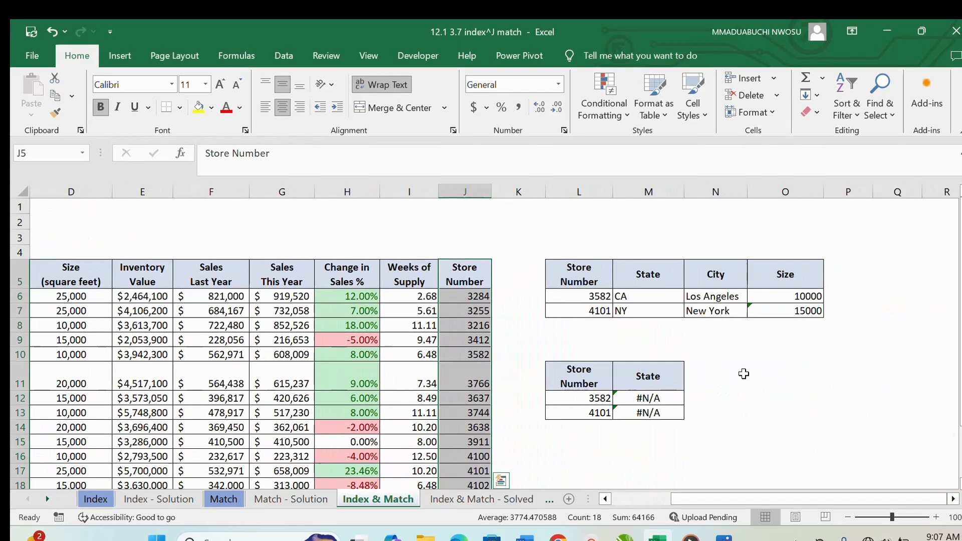